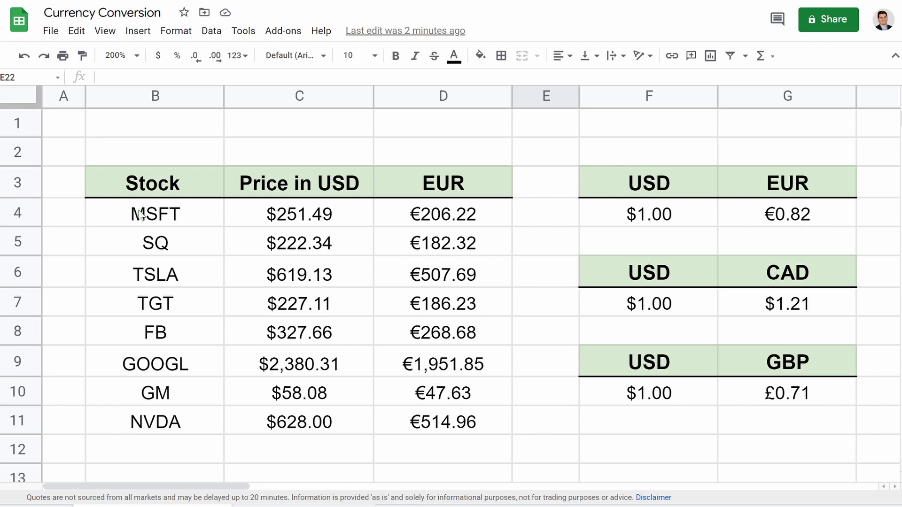
- Copy the Stock, Price in USD and EUR headers from the data sheet to B2 of the blank sheet
left_click(292, 211)
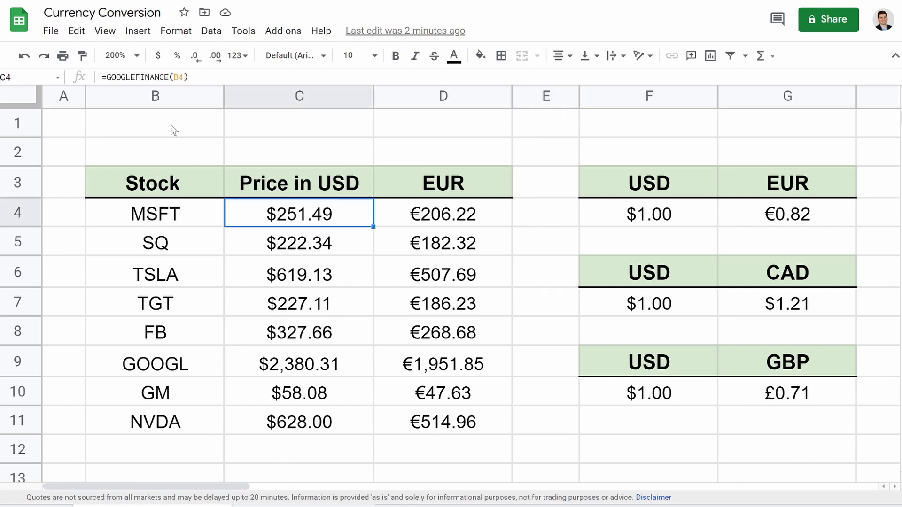
left_click(275, 147)
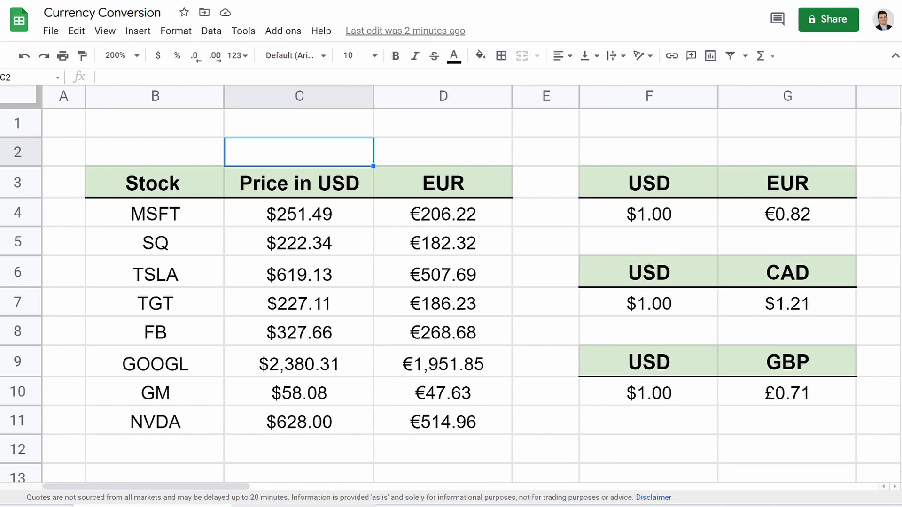
left_click(303, 505)
left_click(307, 367)
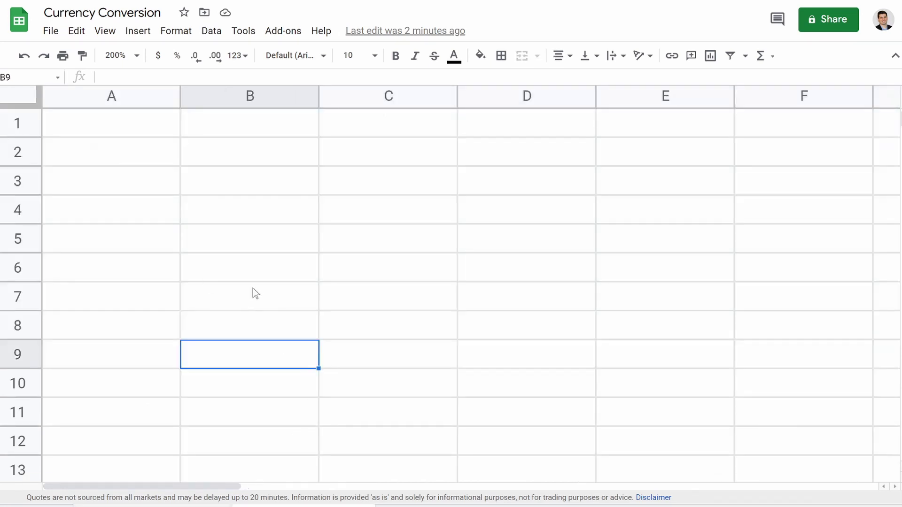
left_click(216, 155)
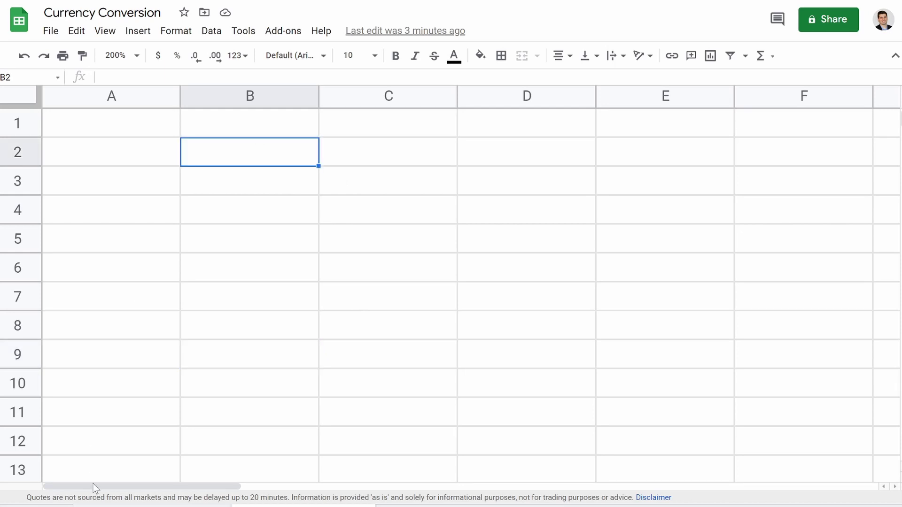
left_click(150, 506)
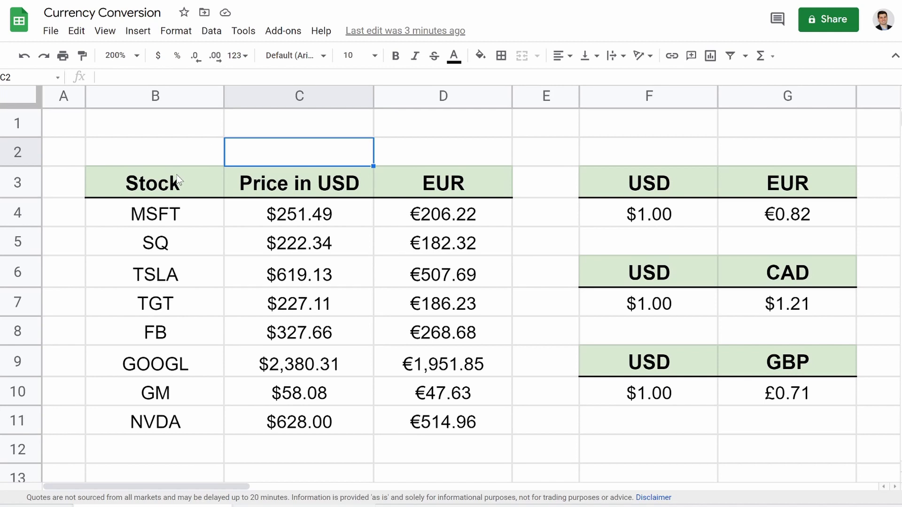
left_click_drag(178, 181, 386, 193)
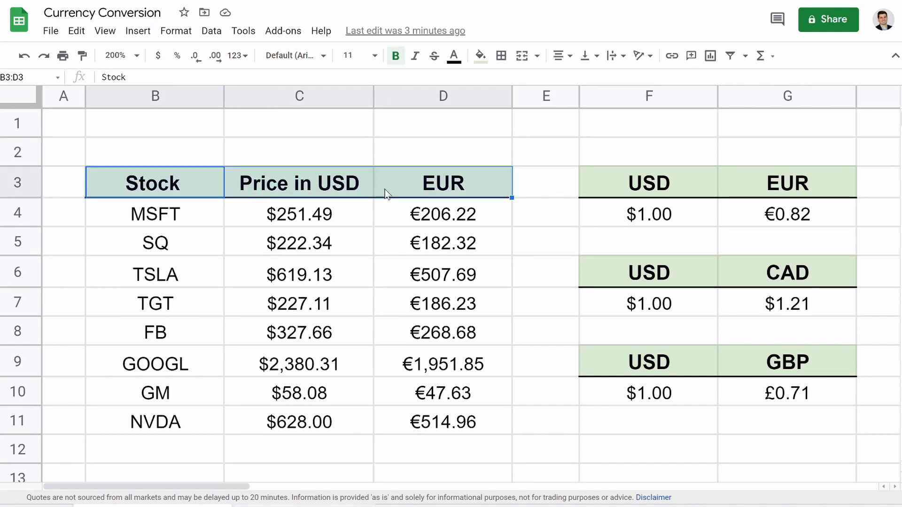
type("Stock\tPrice in USD\tEUR")
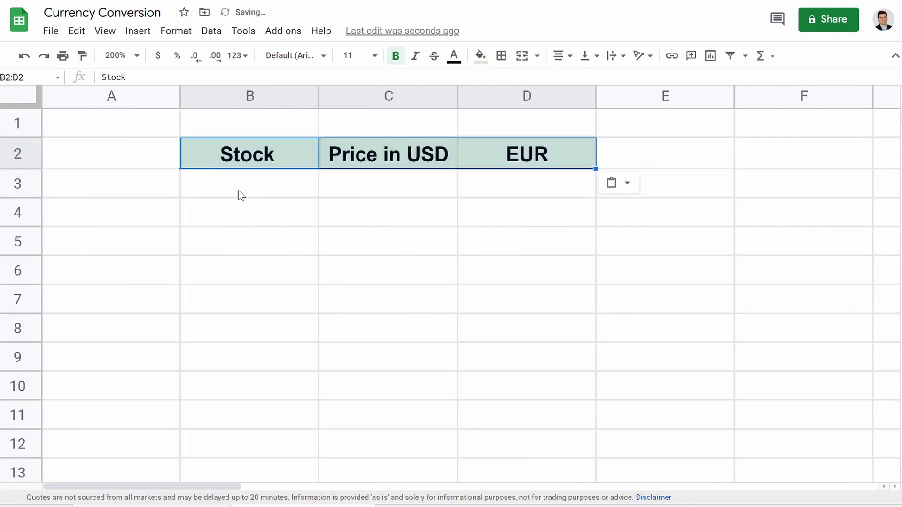
left_click(240, 195)
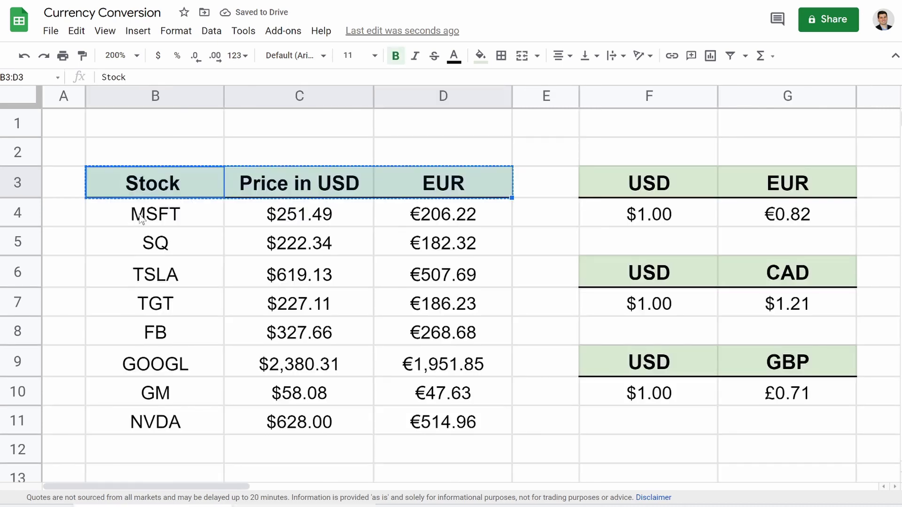
key("ctrl+c")
left_click(141, 218)
- Enter the tickers AAPL, PYPL and NVDA in B3:B5
type("AAPL")
key("Return")
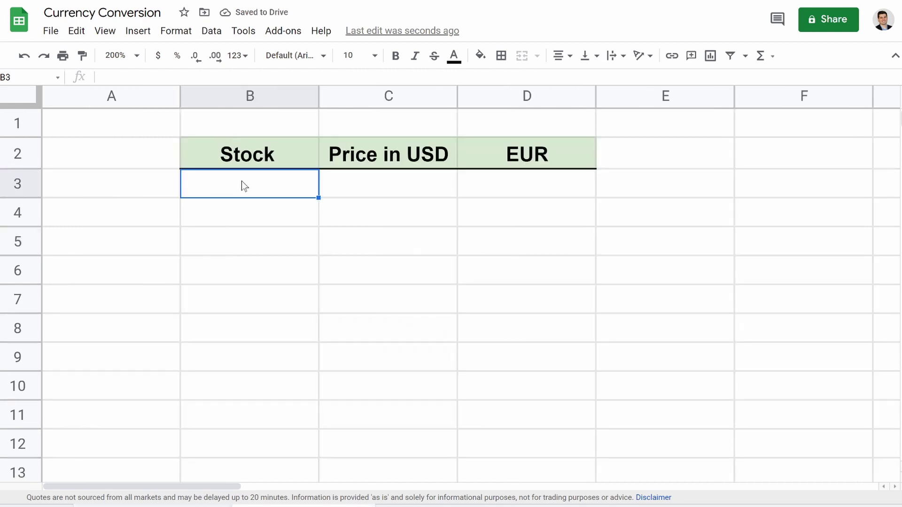
type("AAPL")
key("Return")
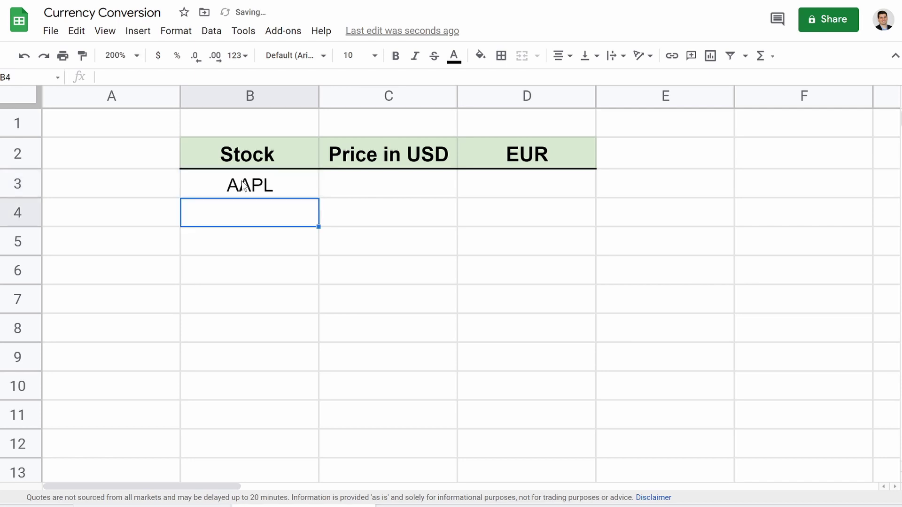
type("PYPL")
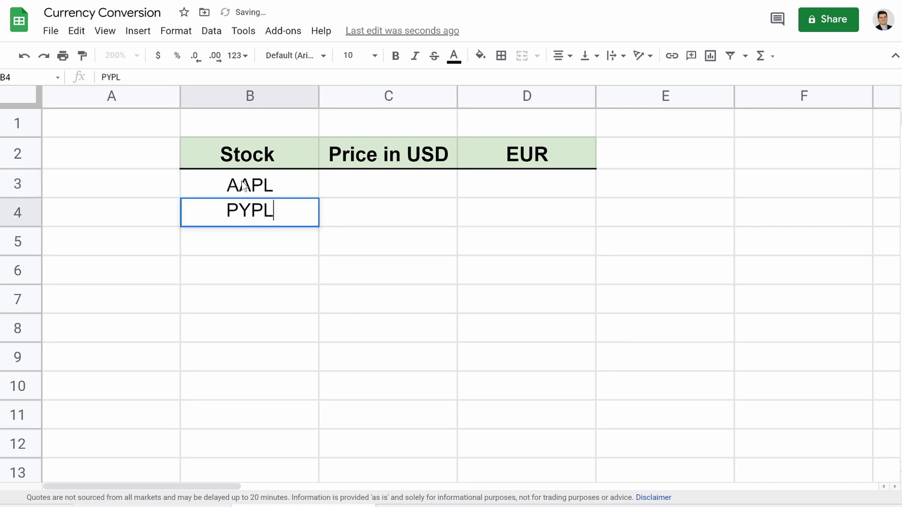
key("Return")
type("NVDA")
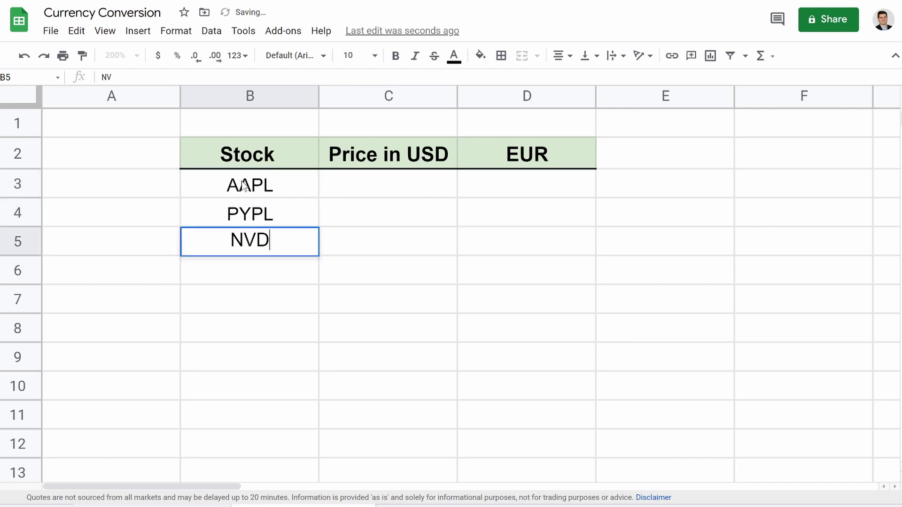
left_click(258, 352)
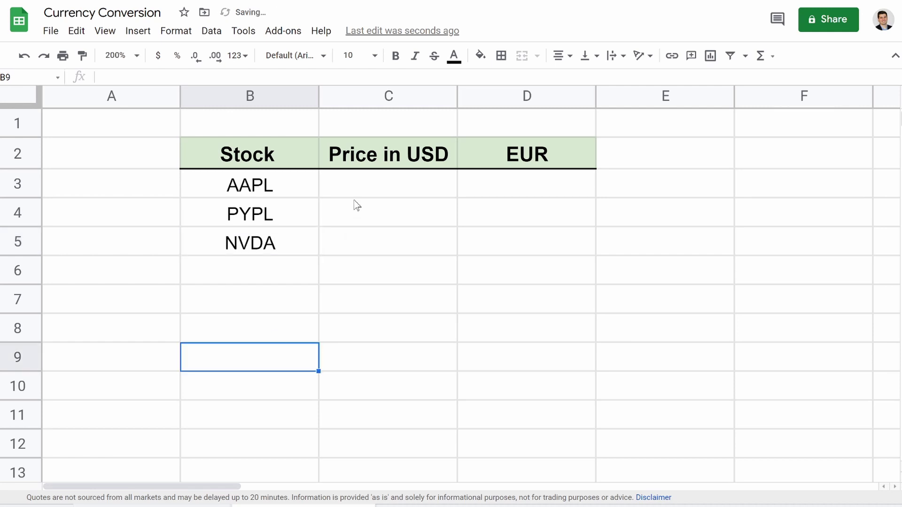
left_click(397, 193)
- Enter =GOOGLEFINANCE(B3) in C3 and accept the suggested autofill for PYPL and NVDA
type("=goo")
left_click(356, 214)
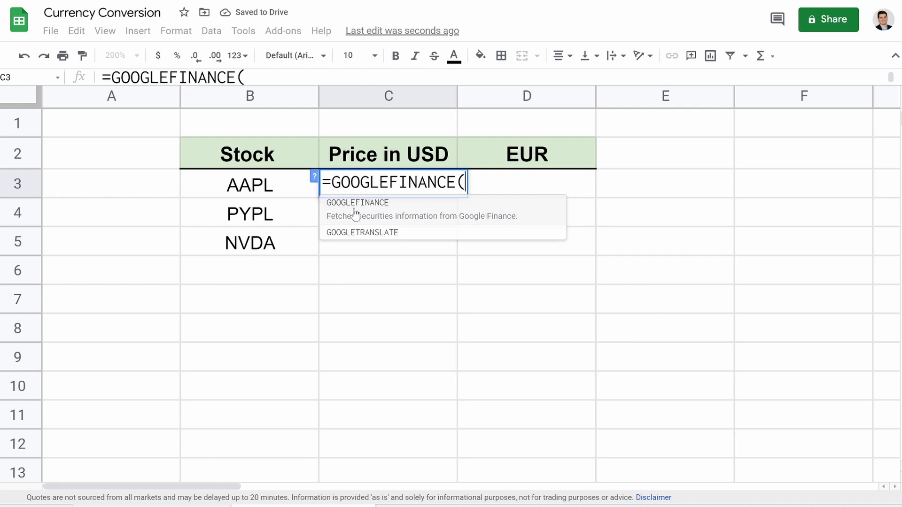
left_click(274, 186)
type(")")
key("Return")
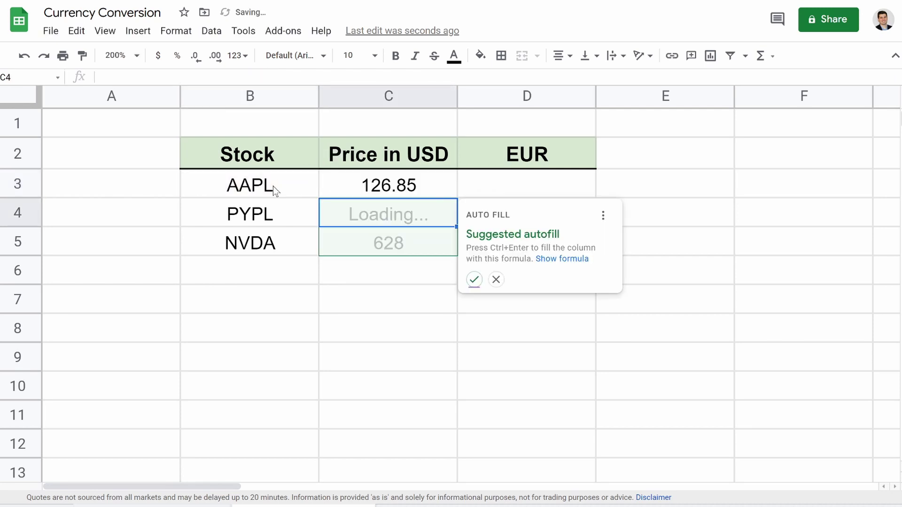
left_click(474, 279)
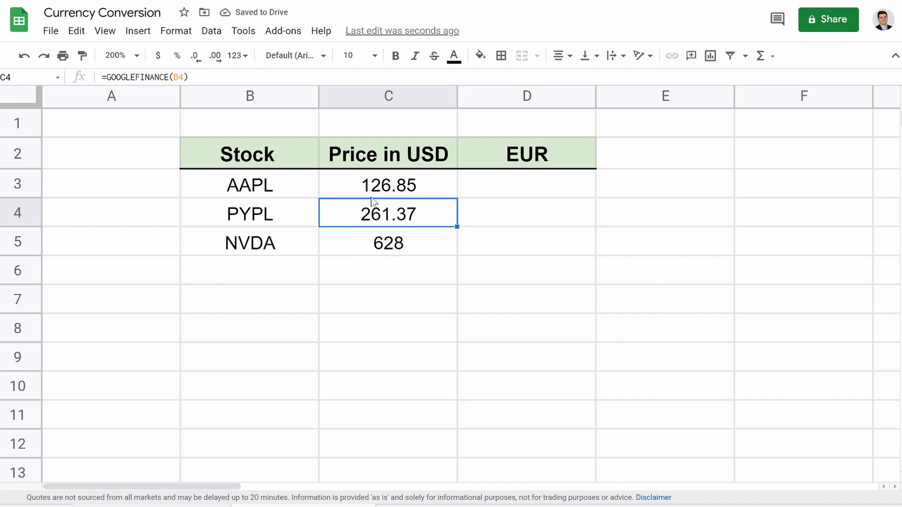
- Format the prices in C3:C5 as dollar currency
left_click_drag(368, 195, 340, 242)
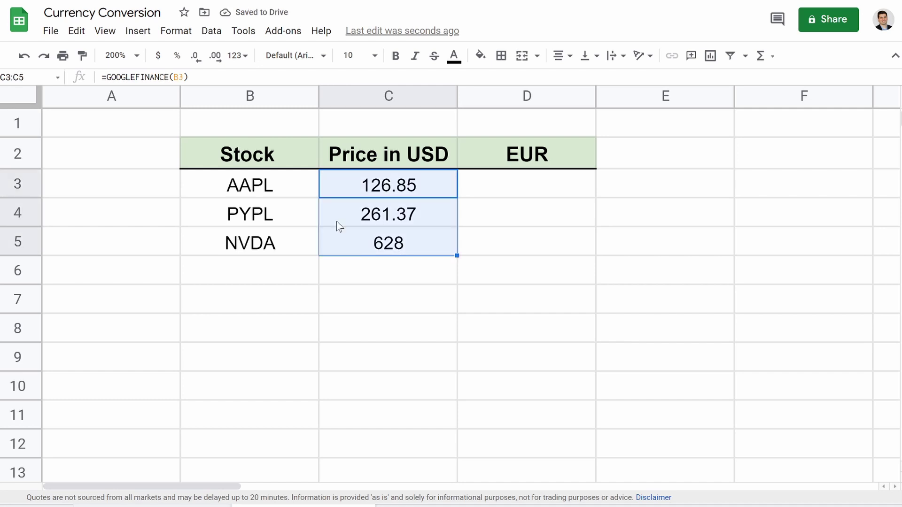
left_click(158, 55)
left_click(277, 336)
left_click(528, 193)
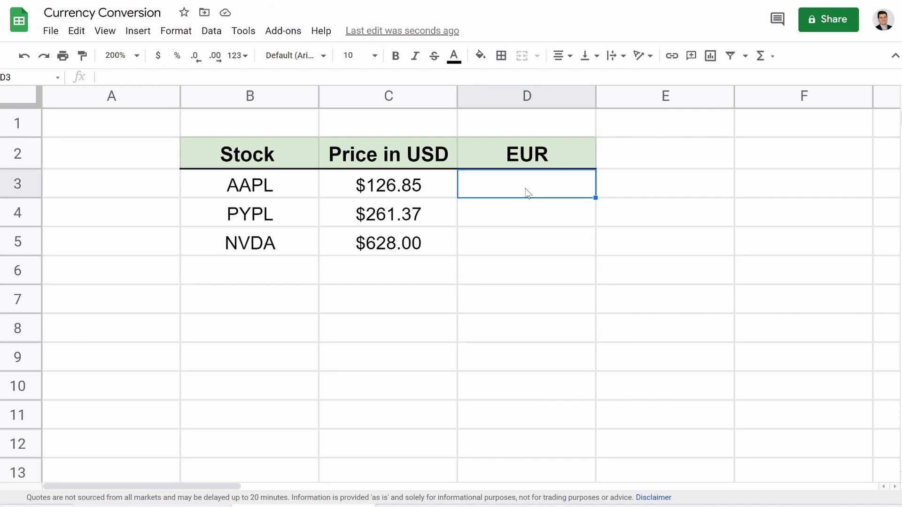
- Enter =GOOGLEFINANCE("Currency:USDEUR") in D3 and multiply it by AAPL's price in C3
type("=goo")
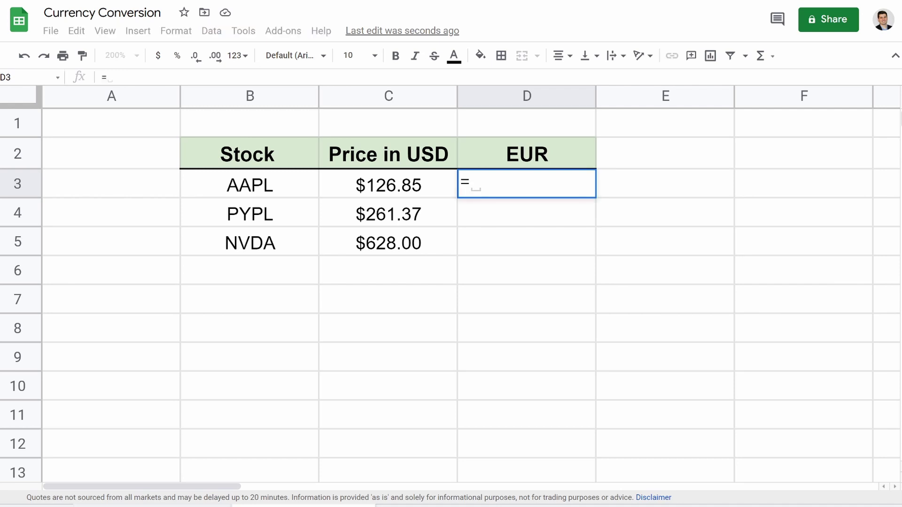
left_click(486, 214)
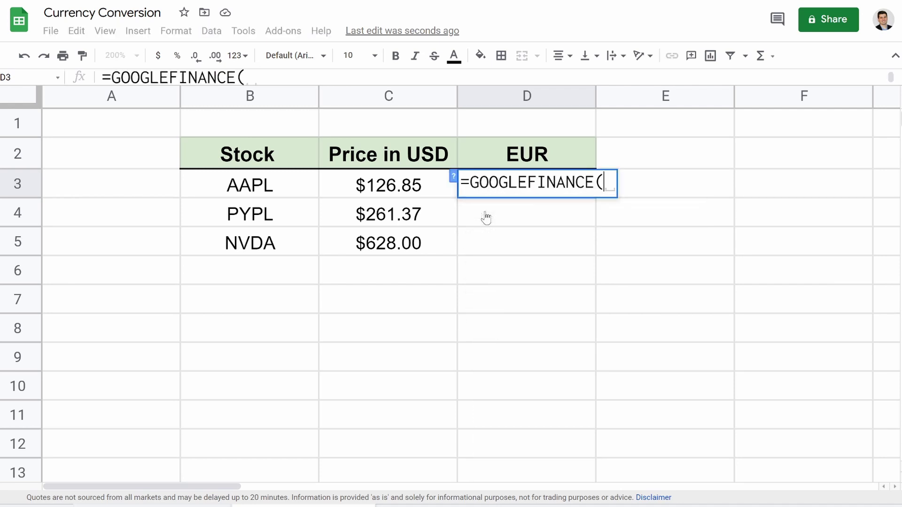
type("\"")
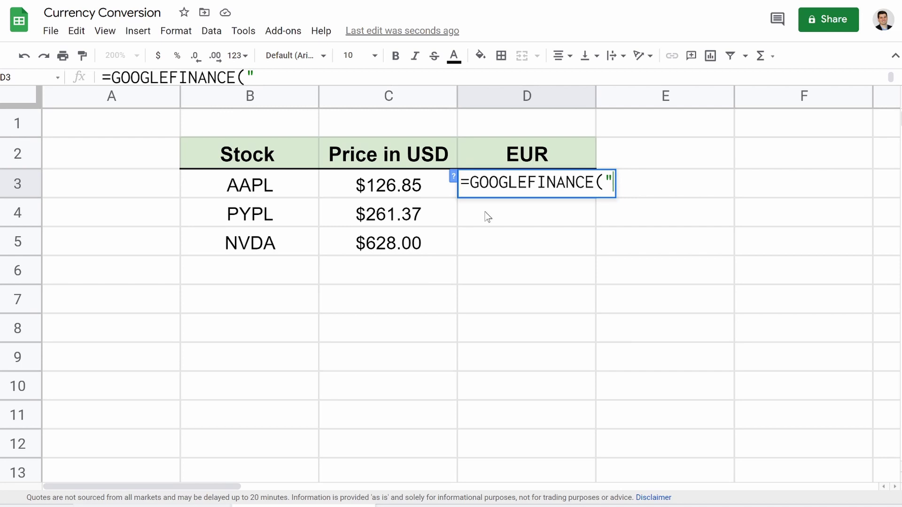
type("Cur")
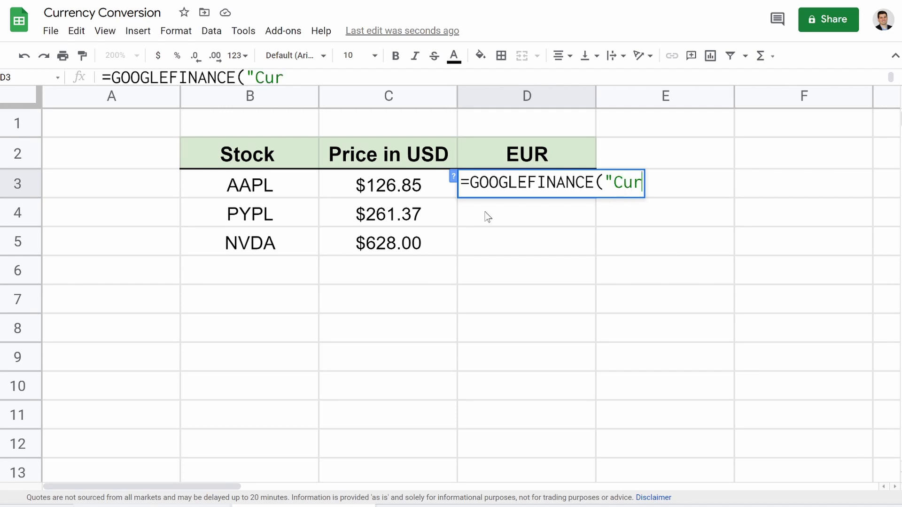
type("rency")
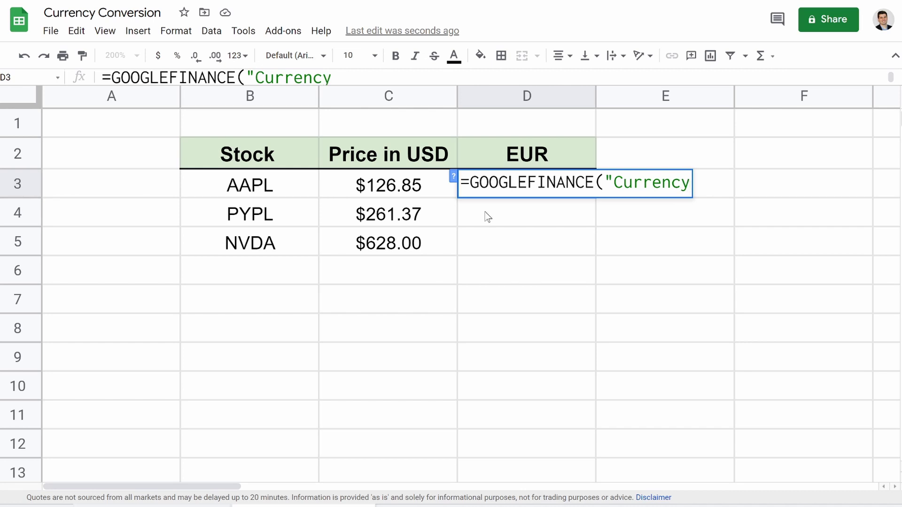
type(":USD")
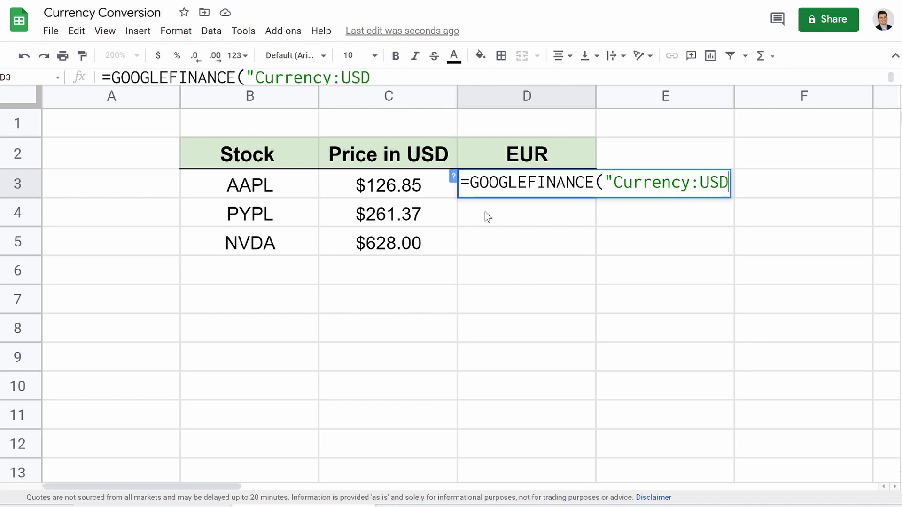
type("EUR")
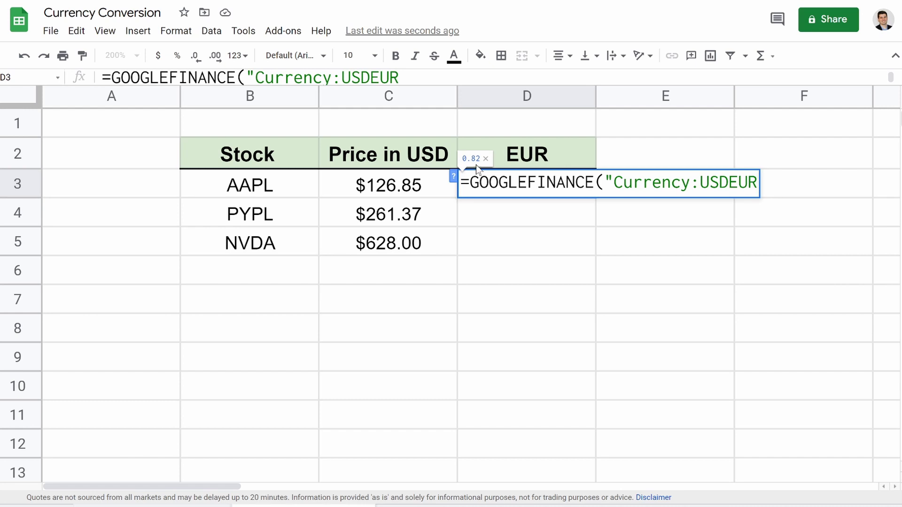
type(")")
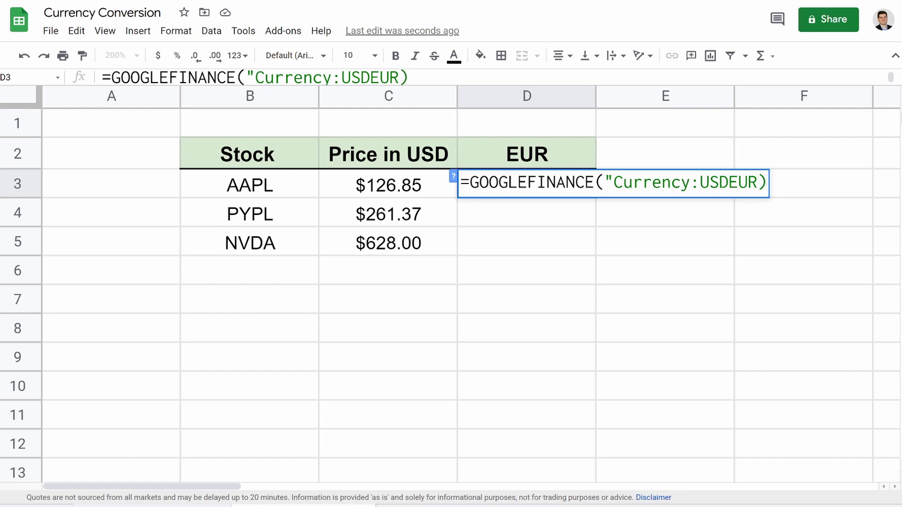
key("Return")
left_click(539, 188)
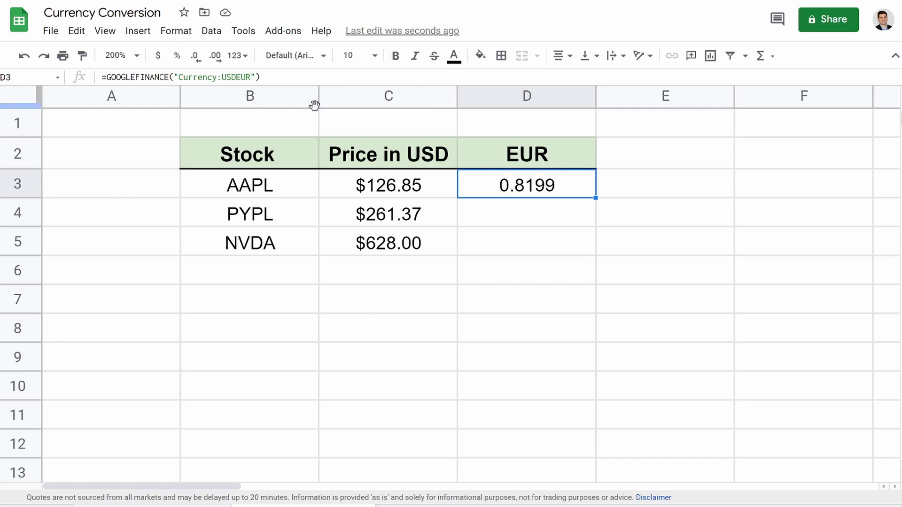
left_click(260, 77)
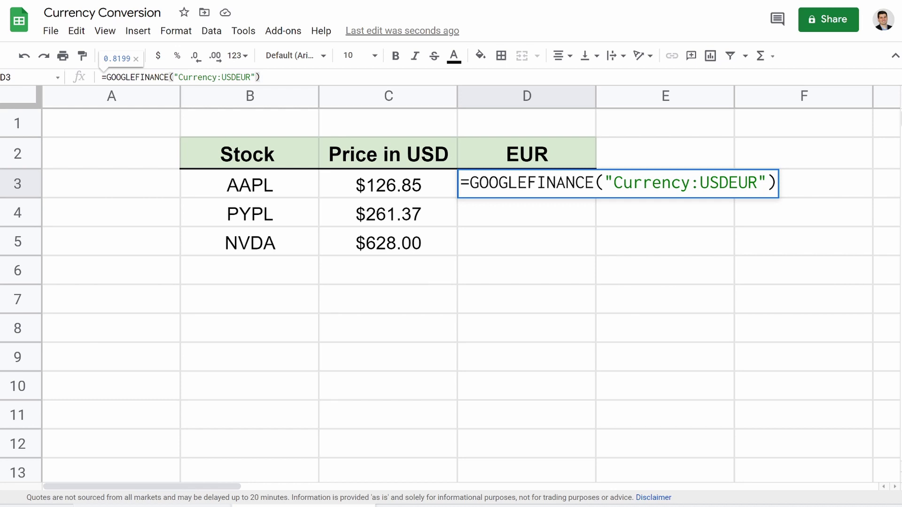
type("*")
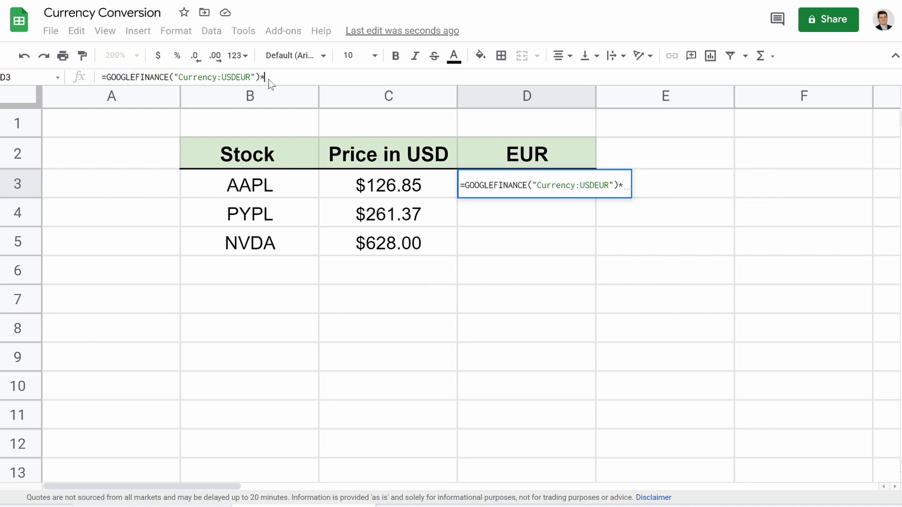
left_click(387, 190)
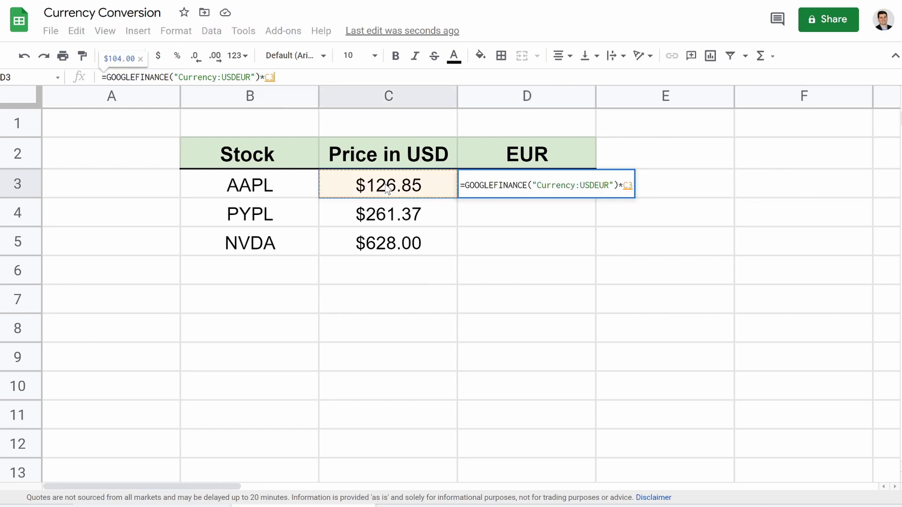
- Commit D3's formula multiplying the USD-to-EUR rate by C3
key("Return")
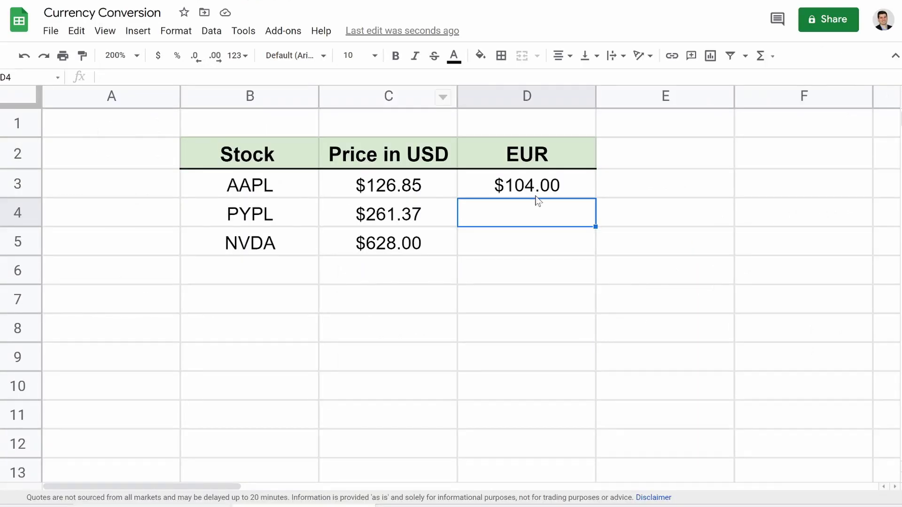
- Fill D3's conversion formula down to D4 and D5 for PYPL and NVDA
left_click(558, 183)
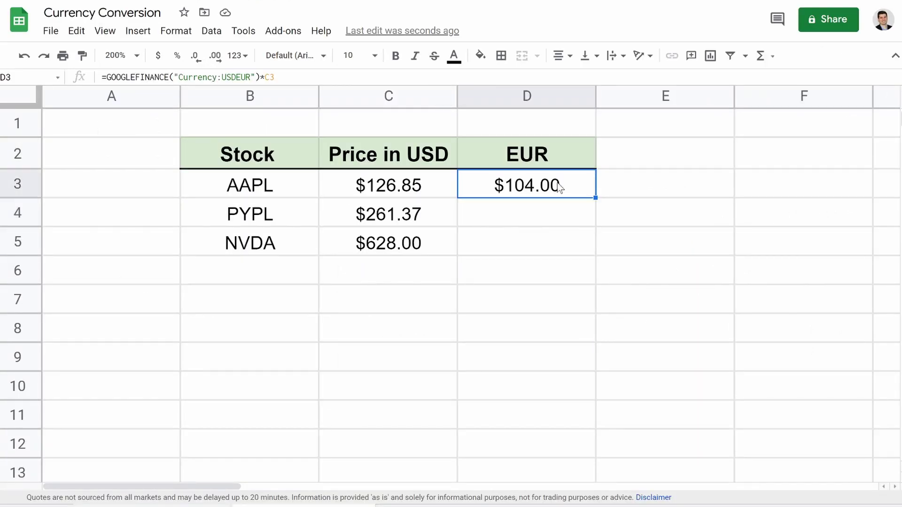
left_click(540, 219)
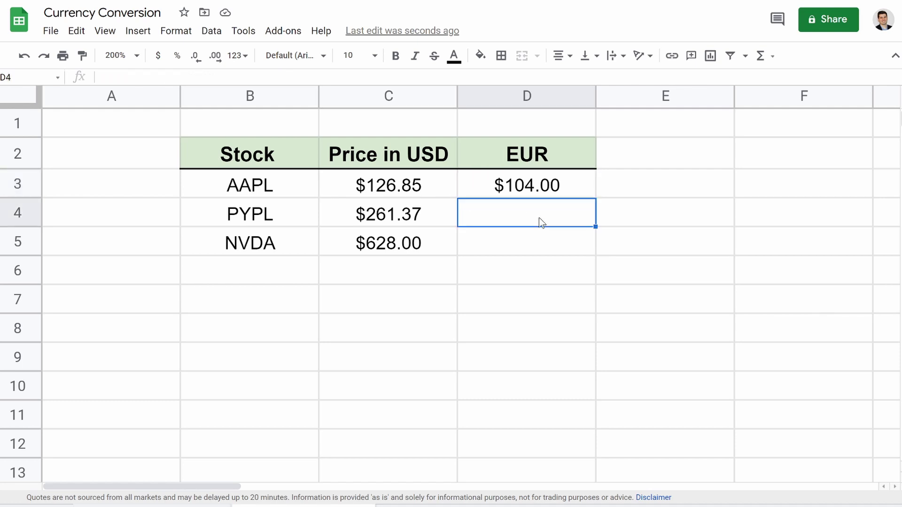
left_click(579, 190)
left_click_drag(594, 196, 598, 249)
left_click(559, 329)
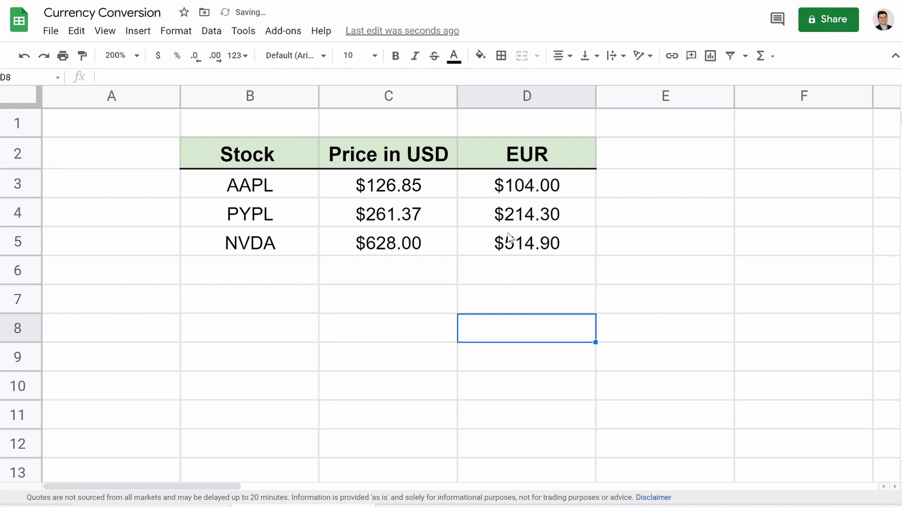
- Format D3:D5 as Euro, showing €104.00, €214.30 and €514.90
left_click(475, 190)
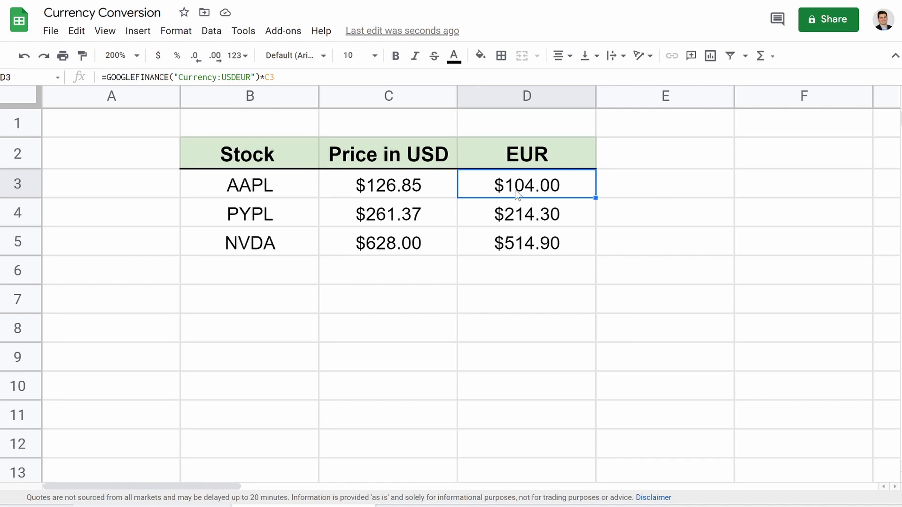
left_click_drag(519, 187, 526, 249)
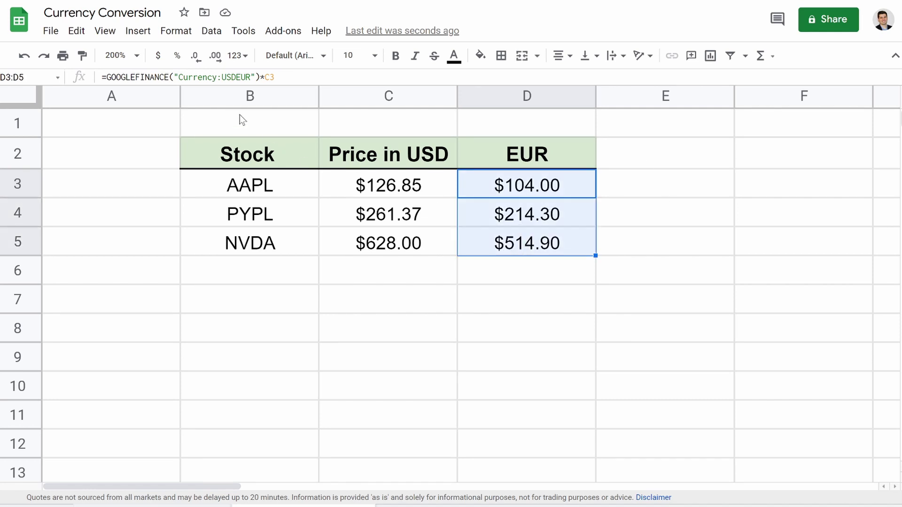
left_click(235, 58)
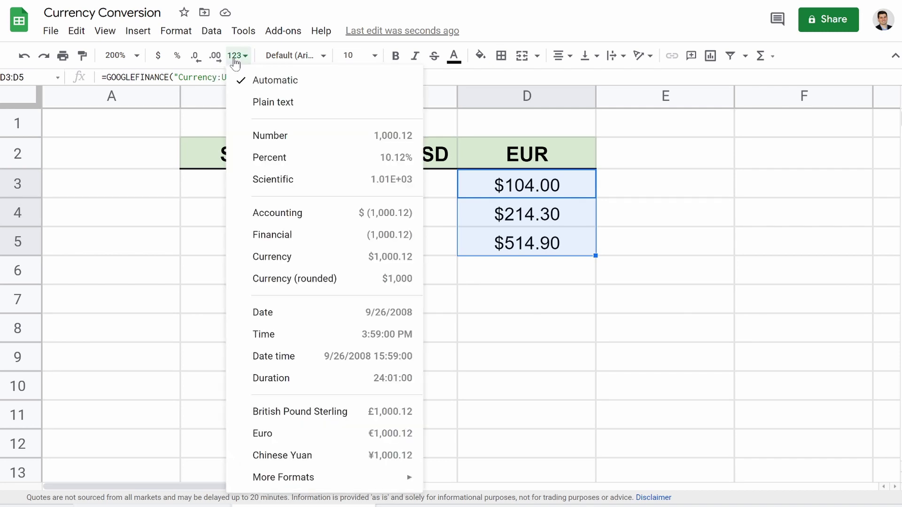
left_click(284, 433)
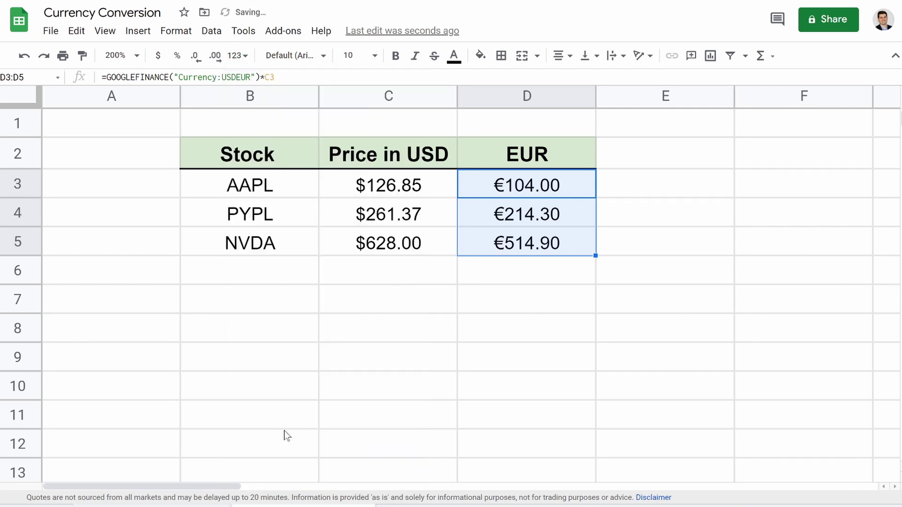
left_click(445, 396)
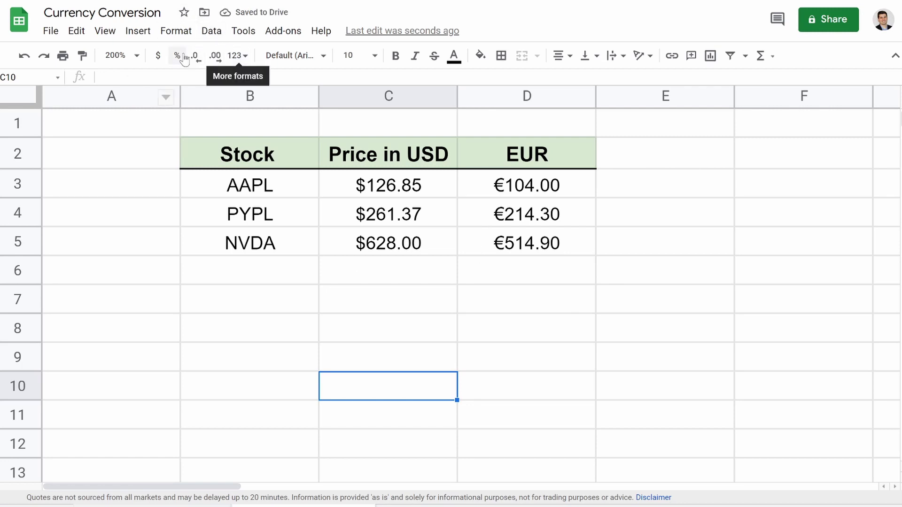
left_click(246, 58)
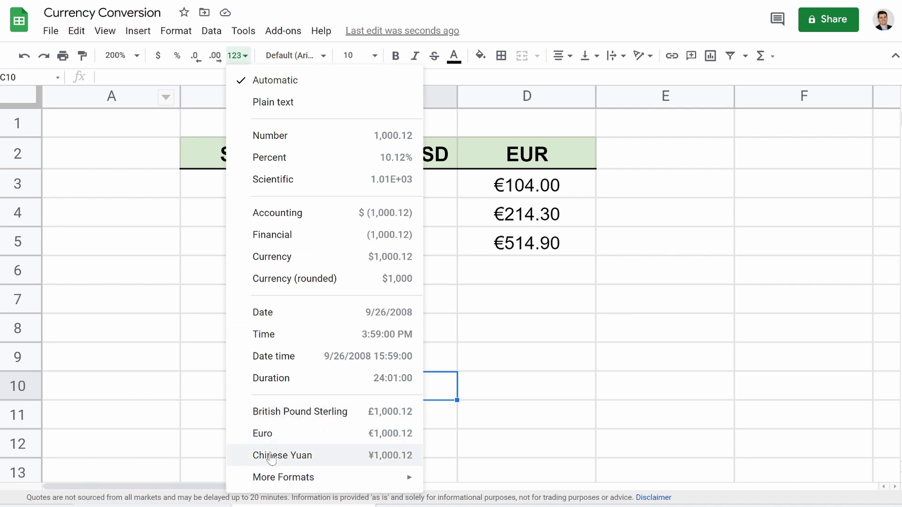
mouse_move(404, 477)
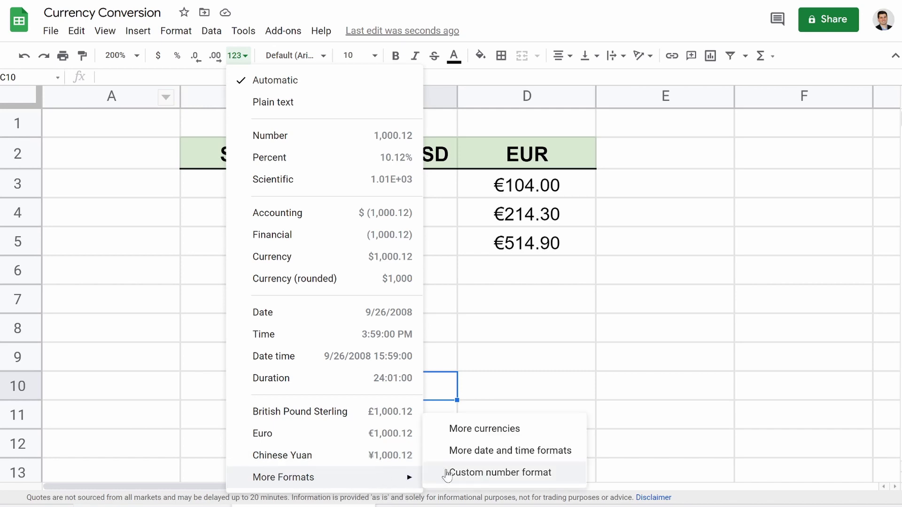
left_click(458, 428)
scroll(394, 322, "down", 5)
scroll(393, 322, "down", 20)
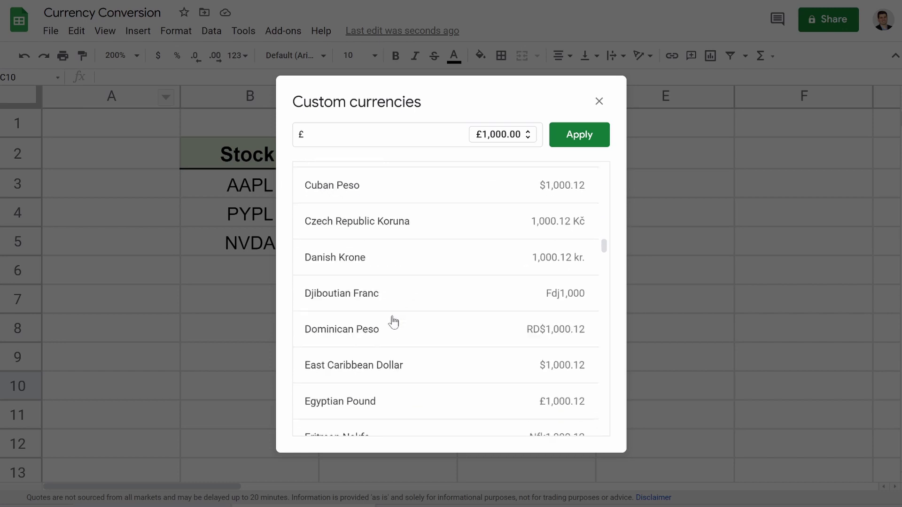
scroll(393, 322, "down", 20)
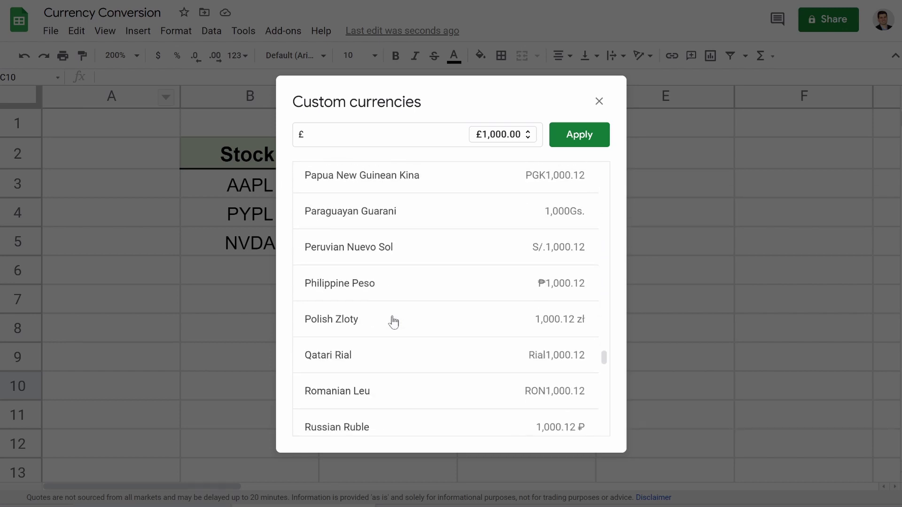
scroll(393, 322, "down", 20)
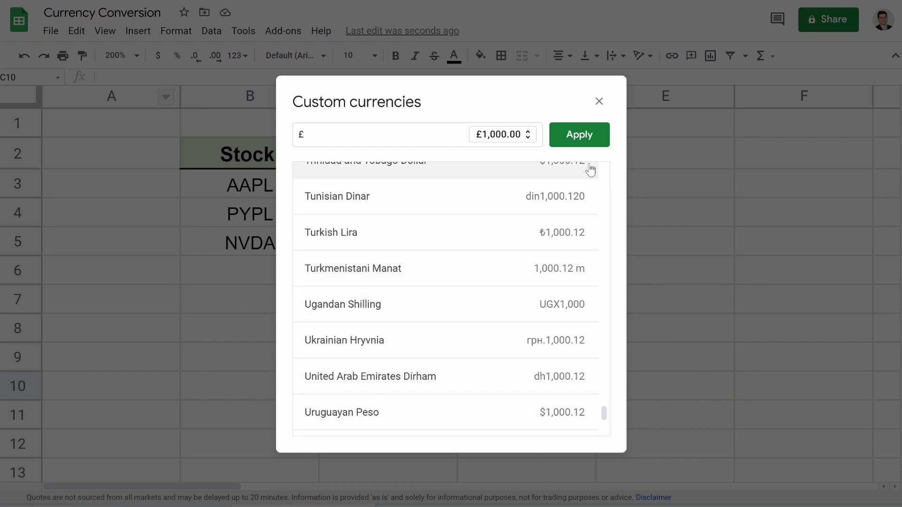
left_click(598, 101)
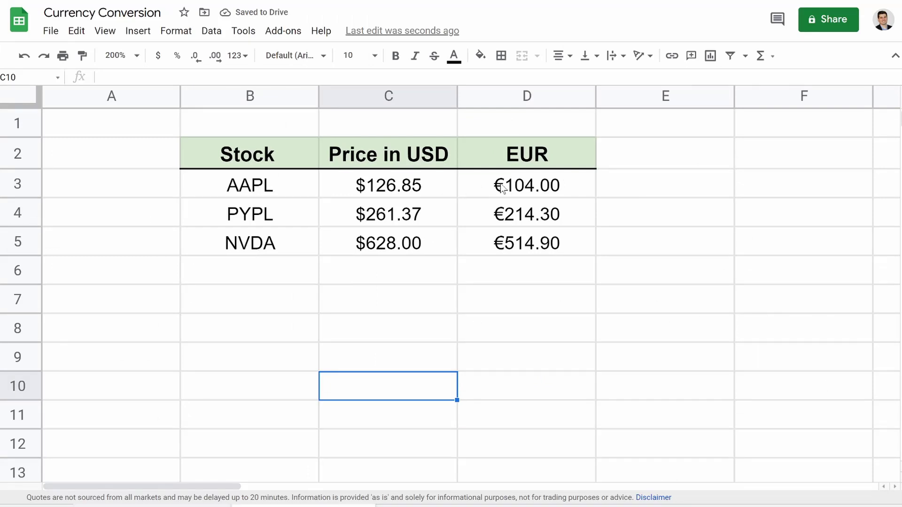
- Change D3:D5 to Automatic, then Plain text format to remove the euro sign
left_click_drag(502, 188, 505, 243)
left_click(237, 55)
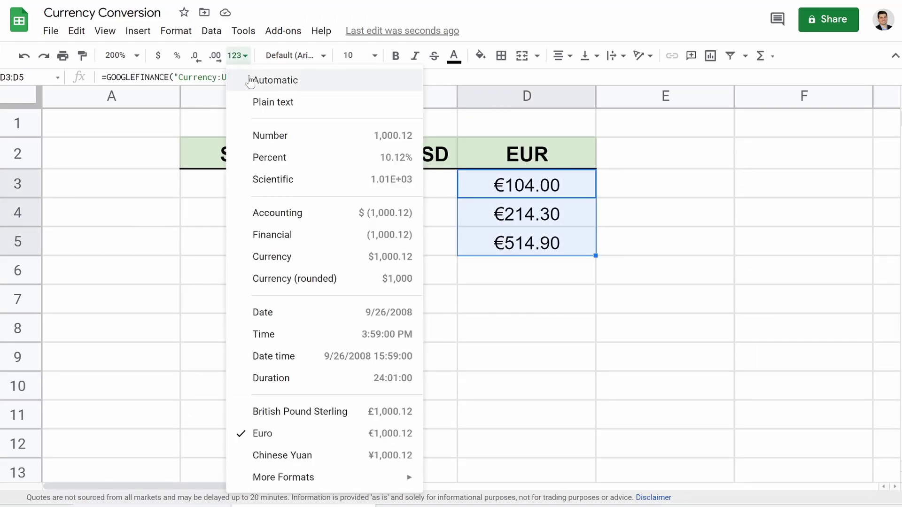
left_click(264, 83)
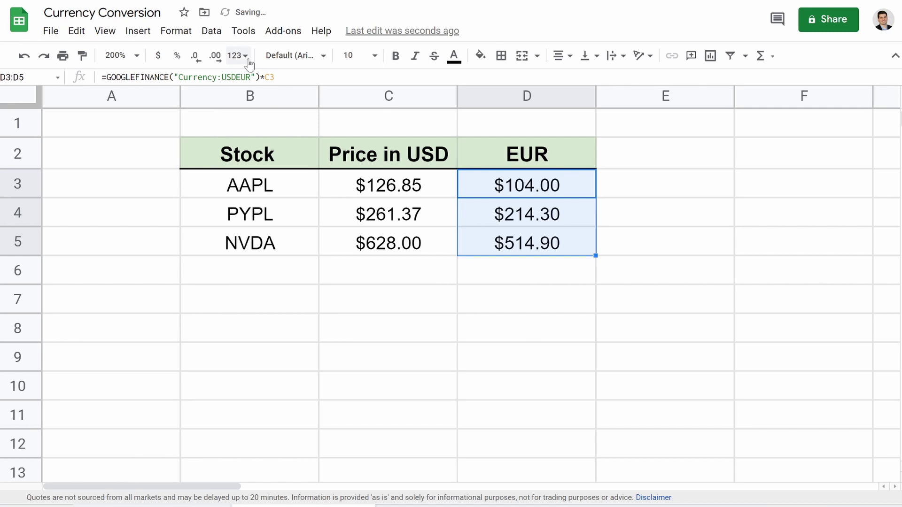
left_click(237, 55)
left_click(256, 101)
left_click(547, 324)
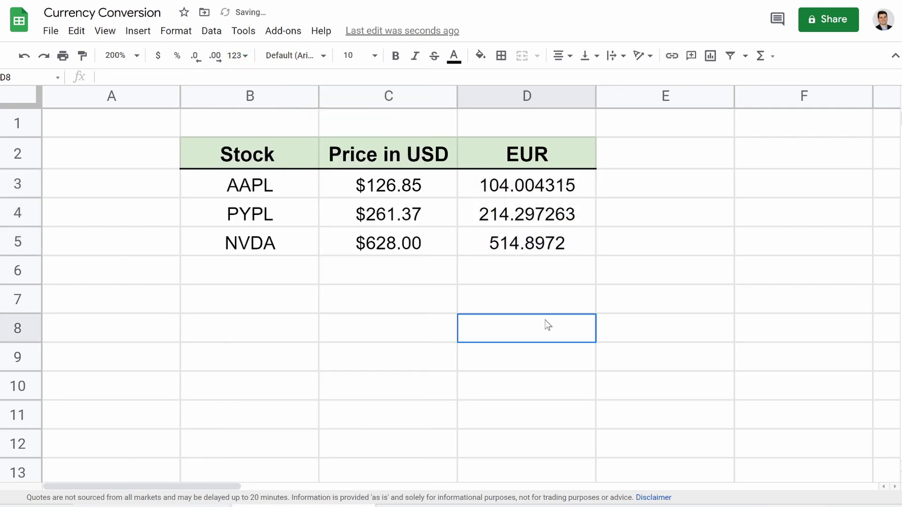
- Adjust D3:D5 to two decimals: 104.00, 214.30 and 514.90
left_click_drag(505, 189, 501, 250)
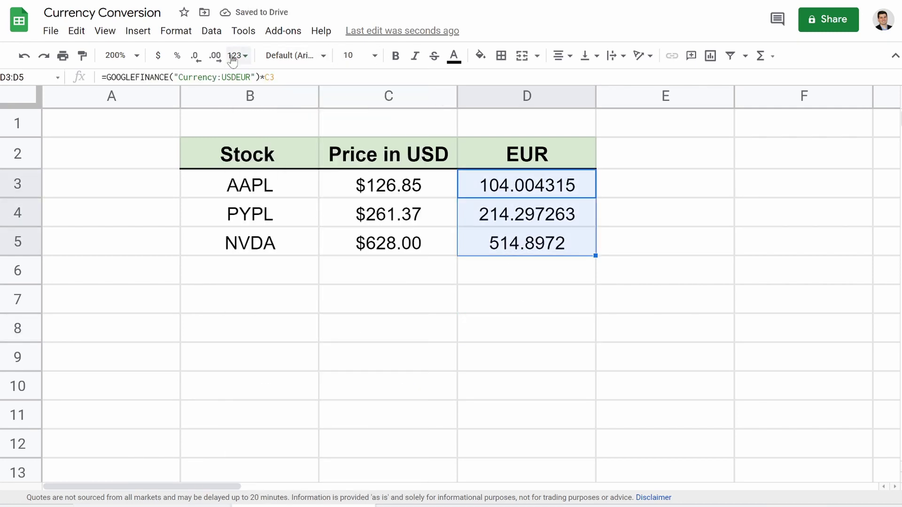
left_click(195, 57)
left_click(195, 57)
left_click(195, 56)
left_click(216, 57)
left_click(540, 365)
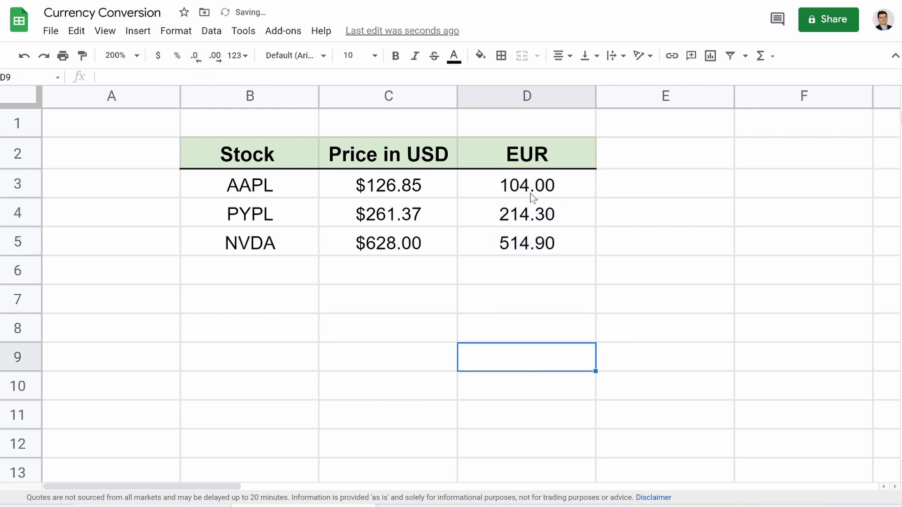
left_click(501, 191)
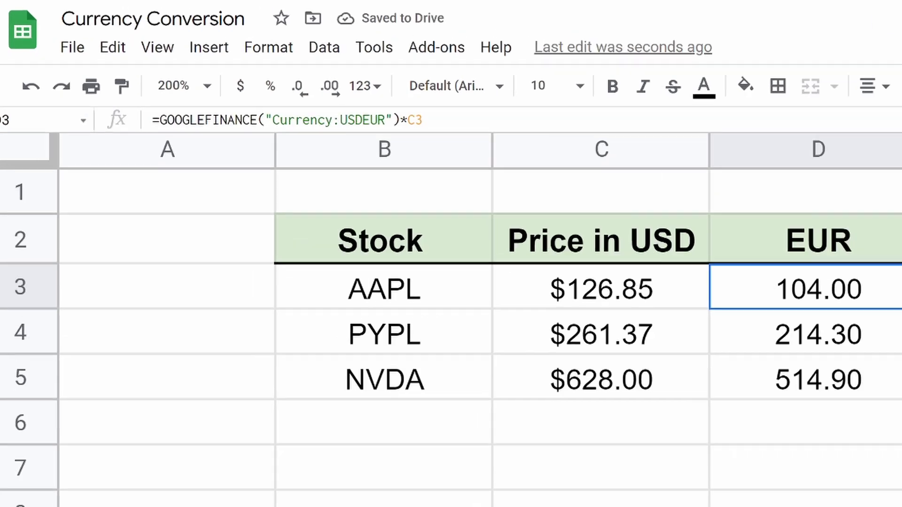
- Replace EUR in D3's formula with &$D$2&"" so the currency comes from D2
left_click(250, 77)
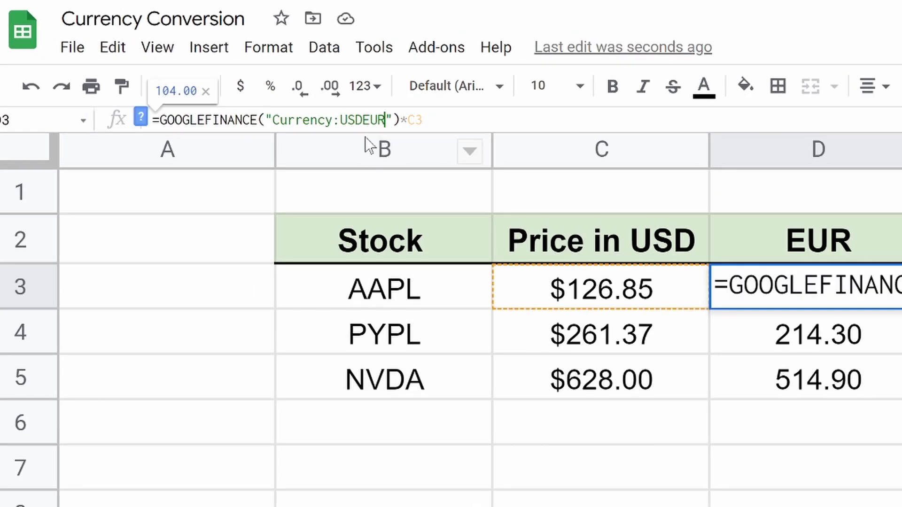
key("BackSpace")
key("BackSpace")
key("BackSpace")
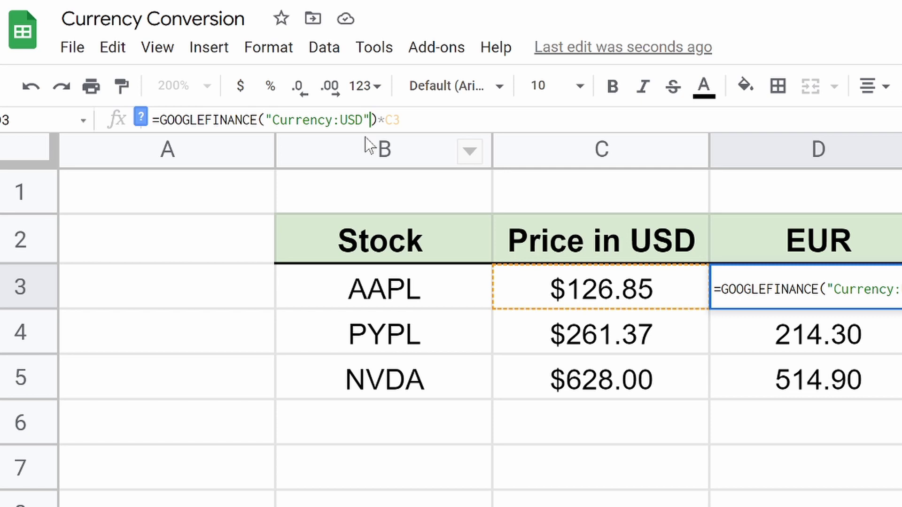
type("&")
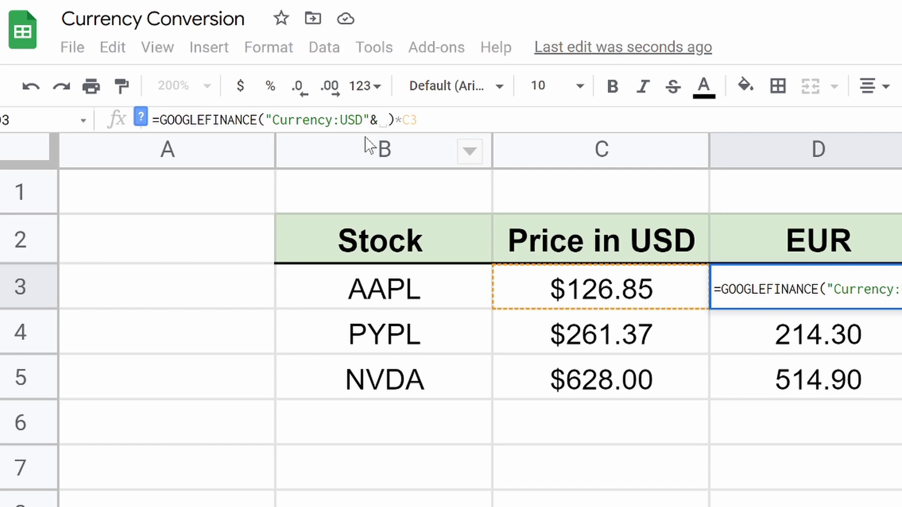
type("$")
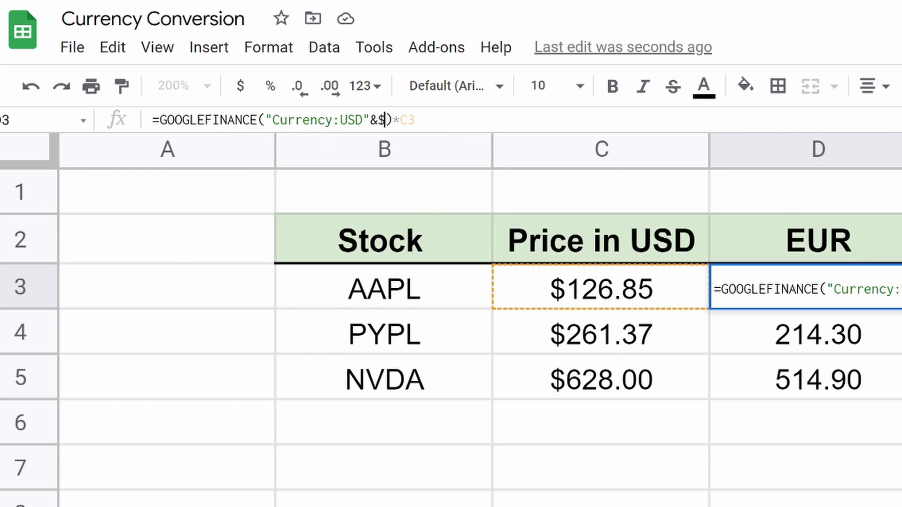
type("D$2")
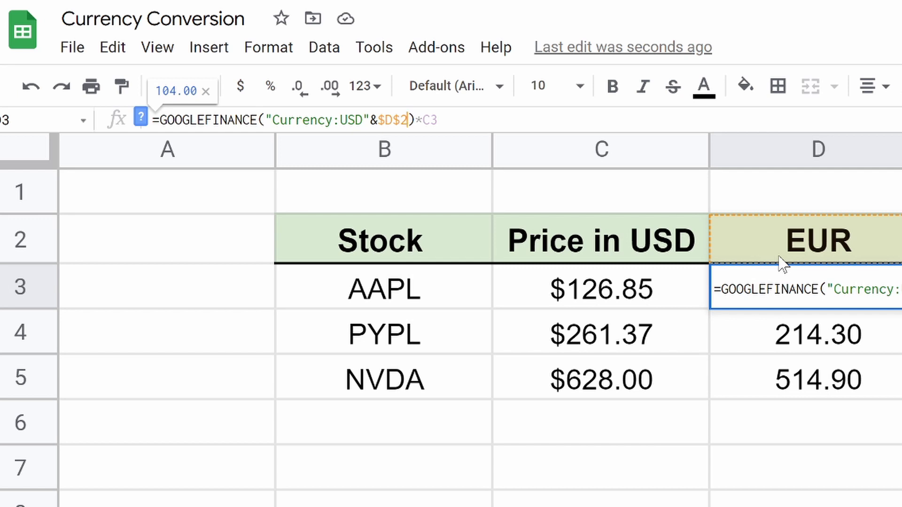
type("&")
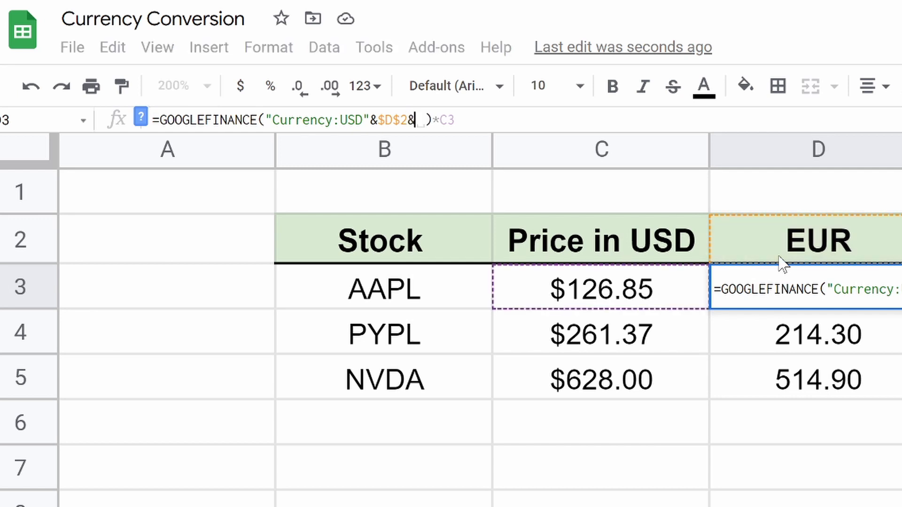
type("\"")
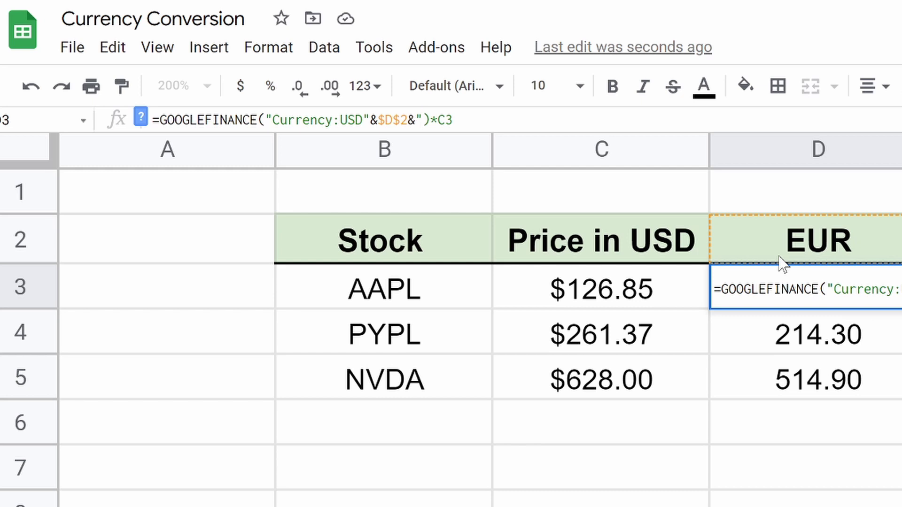
type("\"")
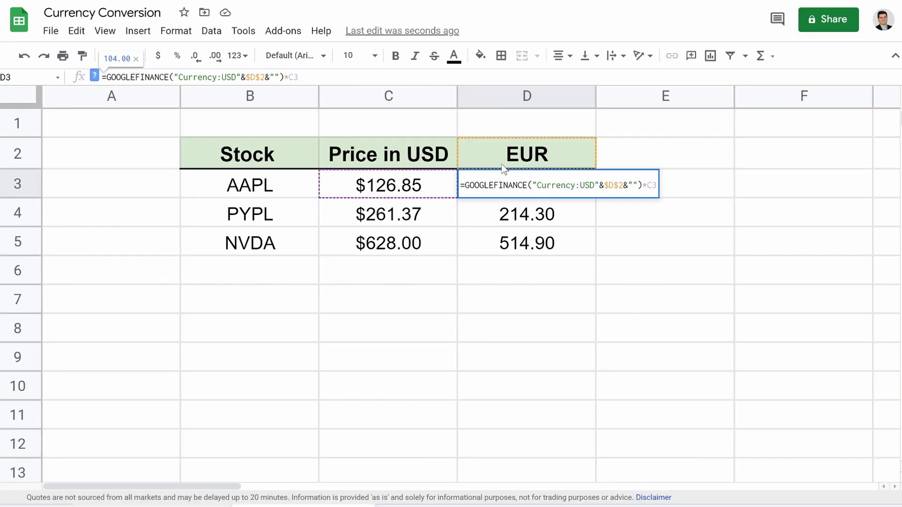
key("Return")
- Fill D3's header-driven formula down to D4 and D5 and check the copies
left_click(552, 184)
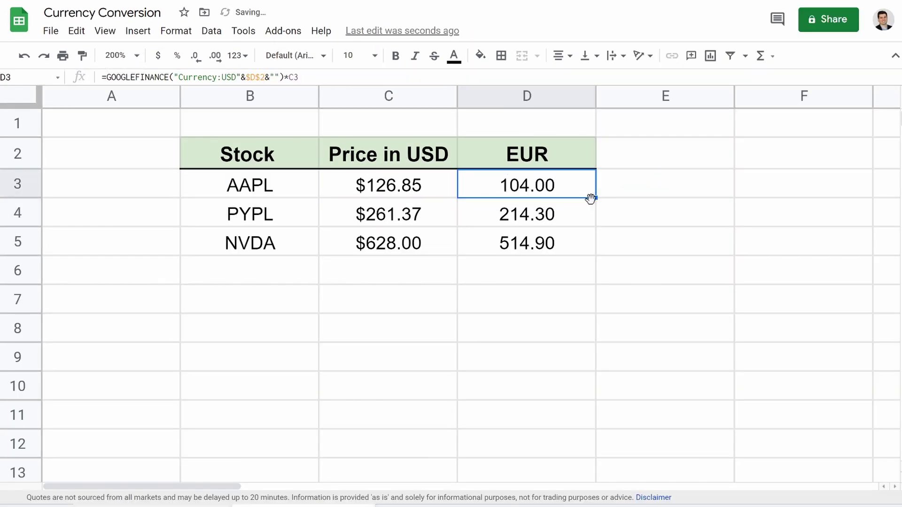
left_click_drag(595, 198, 596, 250)
left_click(503, 270)
left_click(507, 215)
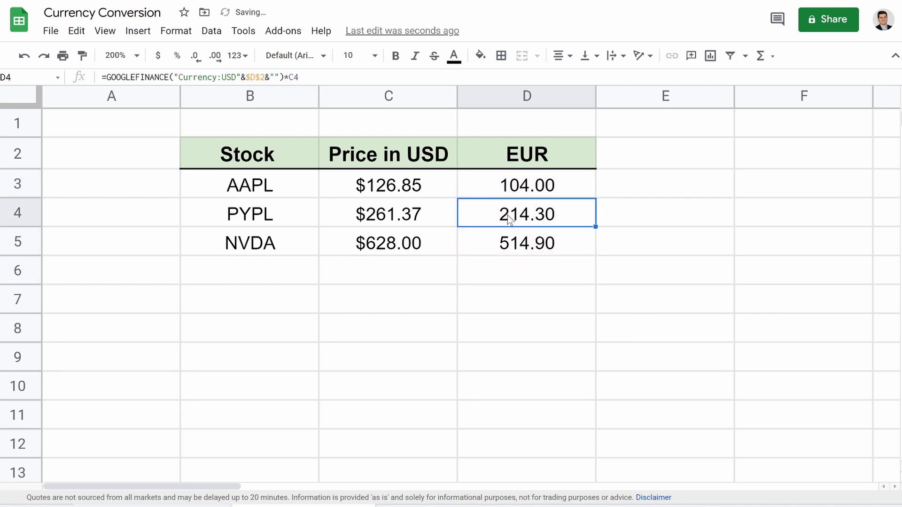
left_click(508, 245)
left_click(505, 187)
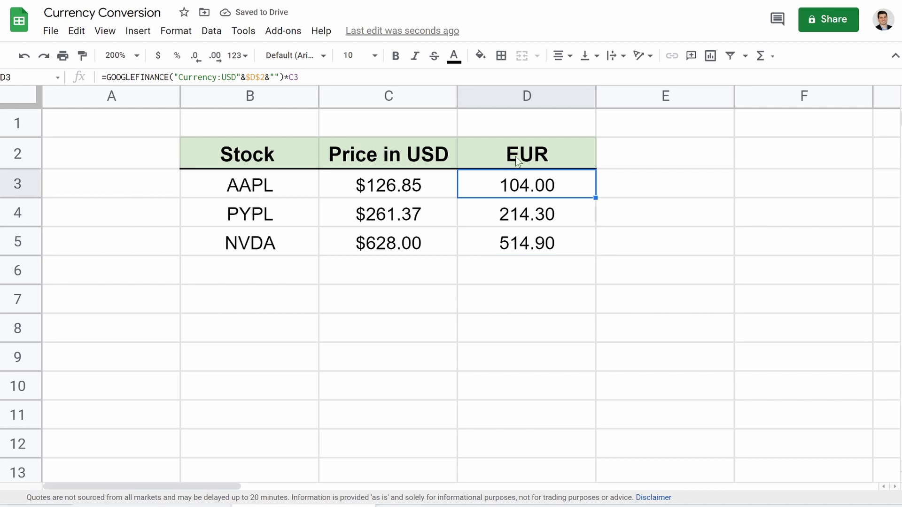
- Change the D2 header currency to CAD
left_click(516, 161)
type("CAD")
key("Return")
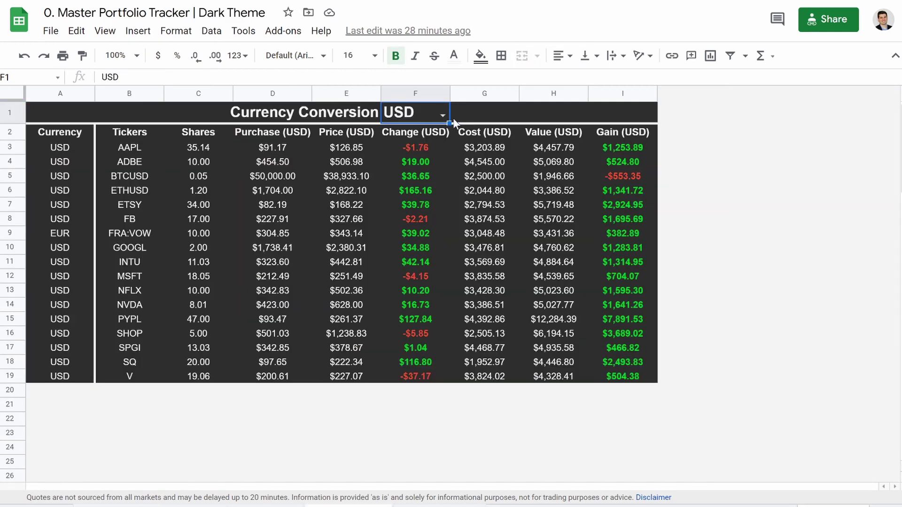
- Switch the F1 currency dropdown to EUR, then back to USD
left_click(441, 113)
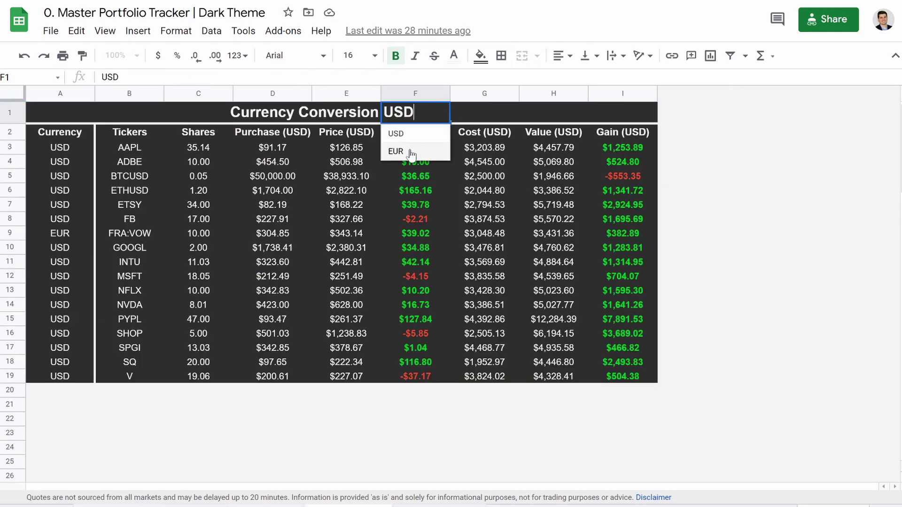
left_click(397, 151)
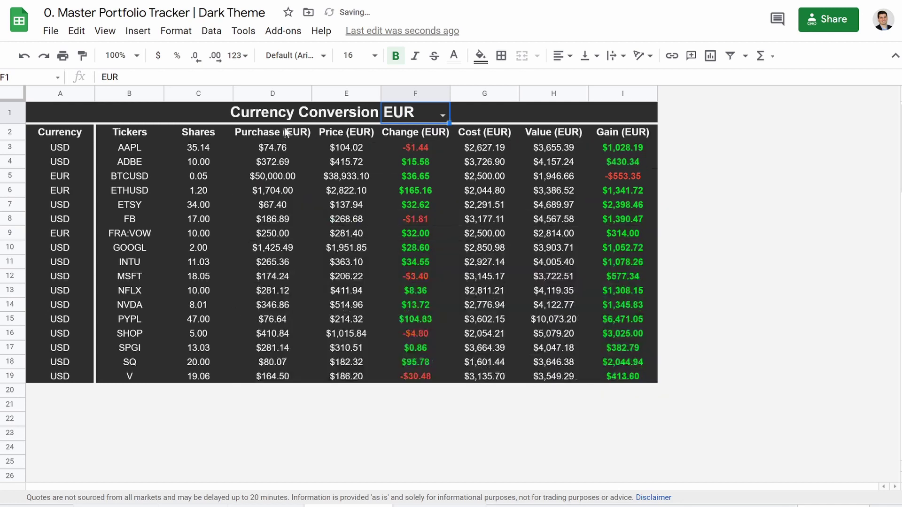
left_click(442, 115)
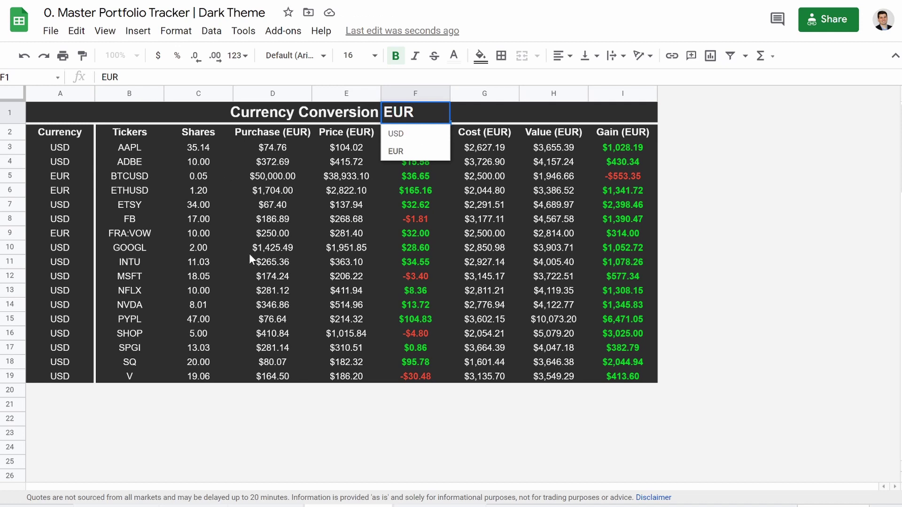
left_click(407, 133)
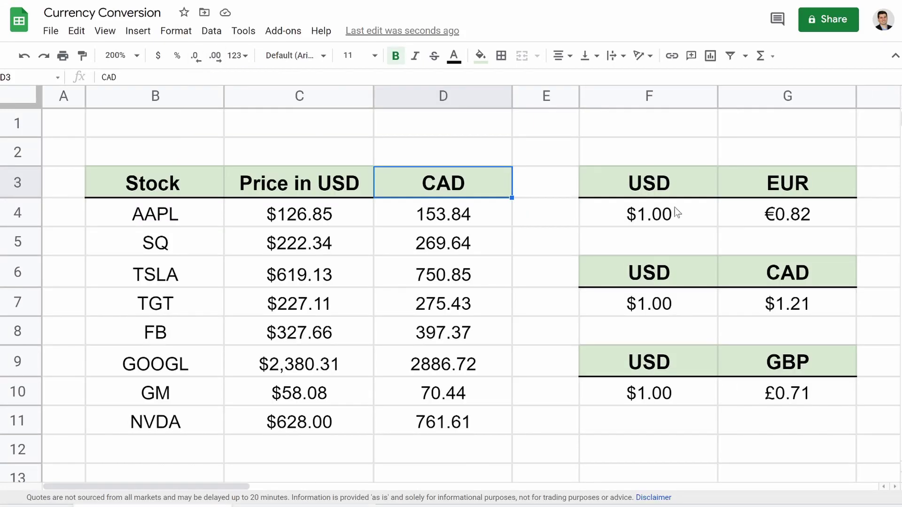
- Inspect the USD to EUR, CAD and GBP rate formulas in G4, G7 and G10
left_click(816, 219)
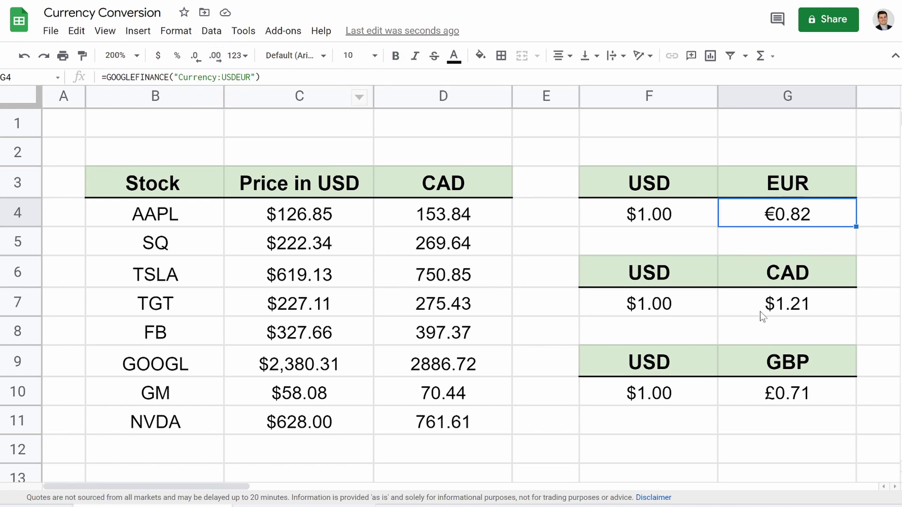
left_click(773, 304)
left_click(801, 398)
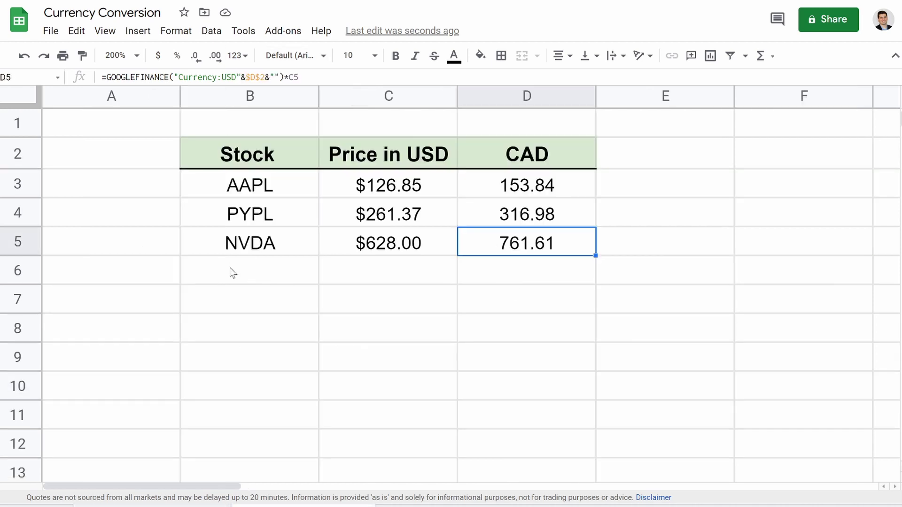
- Add SQ in B6 and copy the price and CAD formulas down from row 5
left_click(232, 272)
type("SQ")
key("Return")
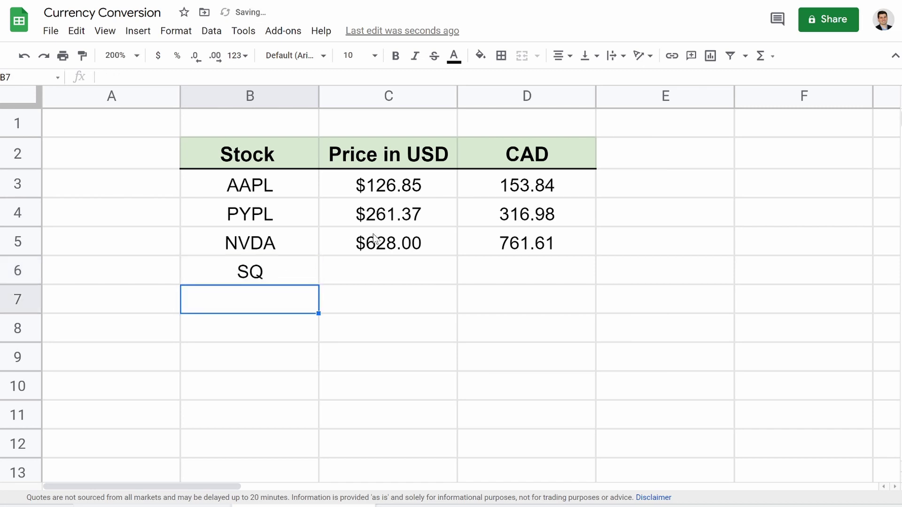
left_click(390, 243)
left_click_drag(457, 256, 459, 286)
left_click(515, 252)
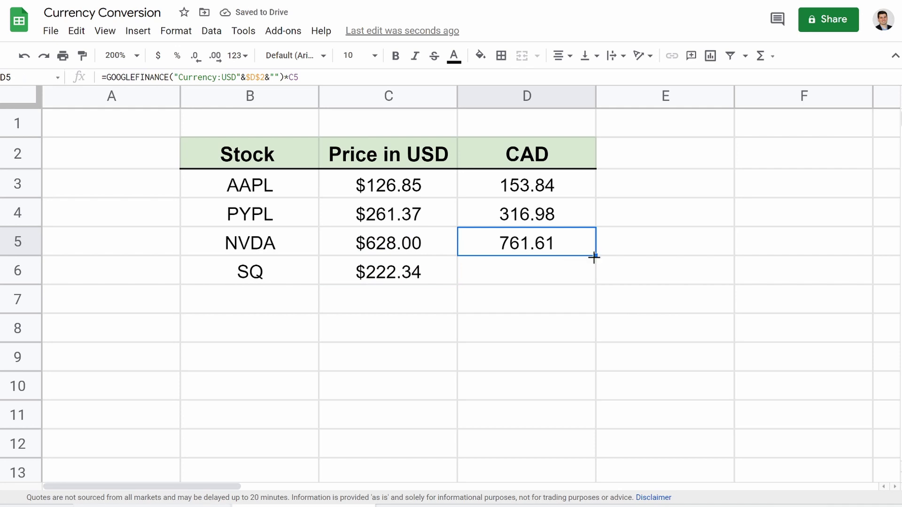
left_click_drag(593, 257, 594, 277)
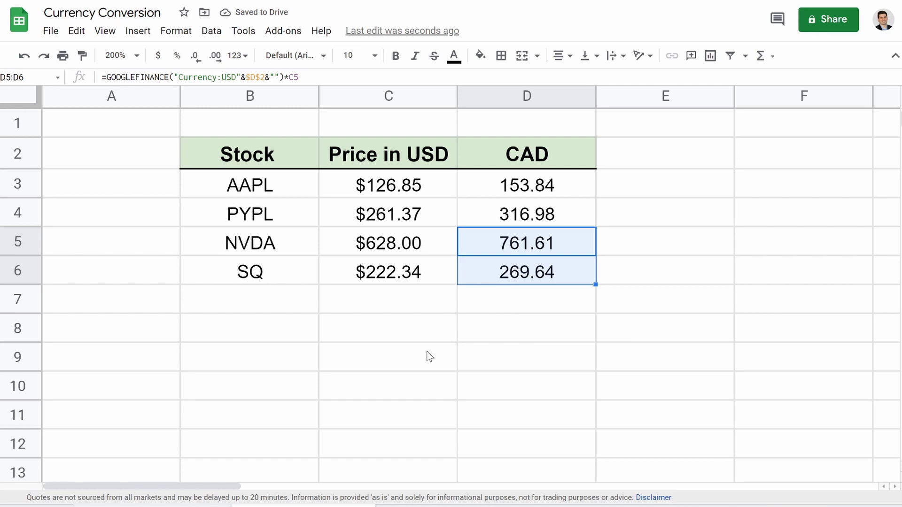
left_click(527, 270)
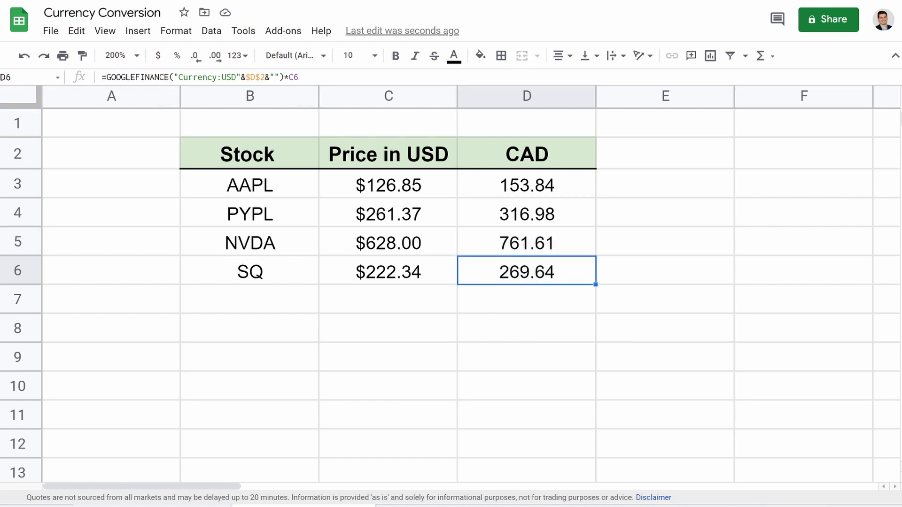
- Wrap the D6 CAD formula in IF(ISBLANK(B6),"",…) and fill it down to row 12
left_click(106, 77)
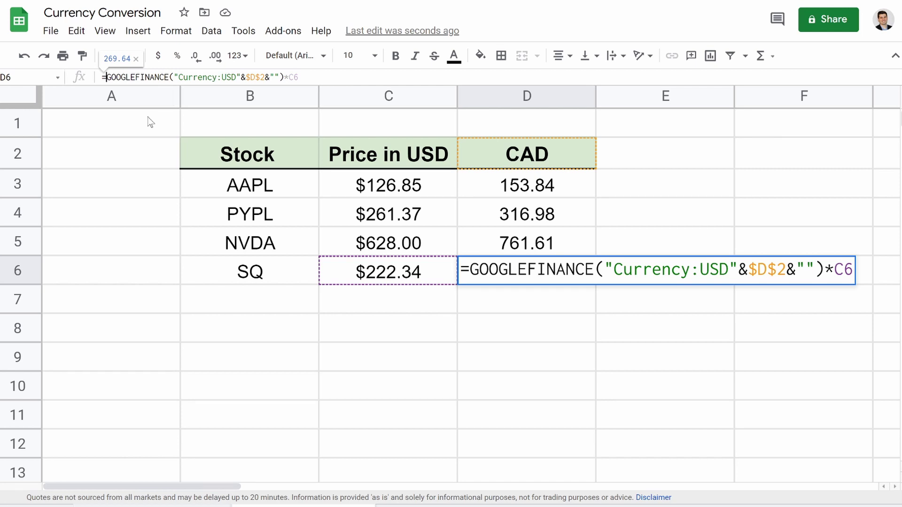
type("If")
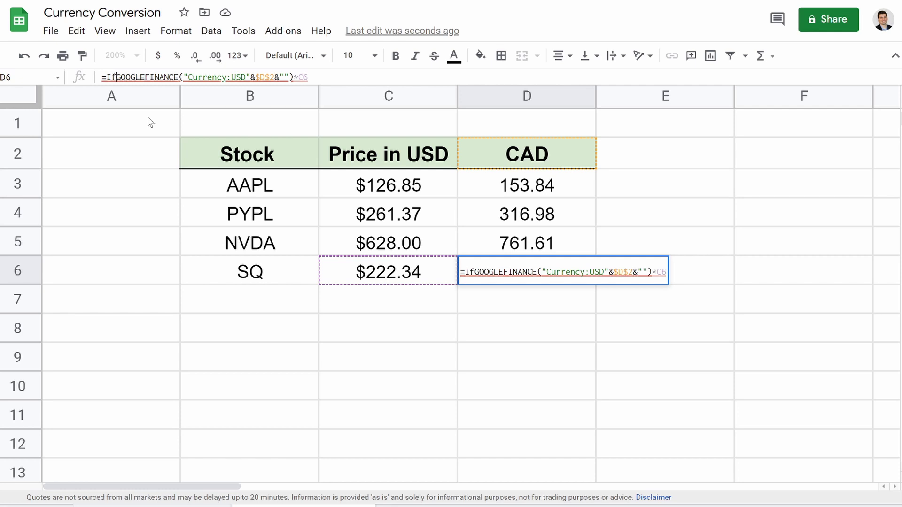
type("(isbla")
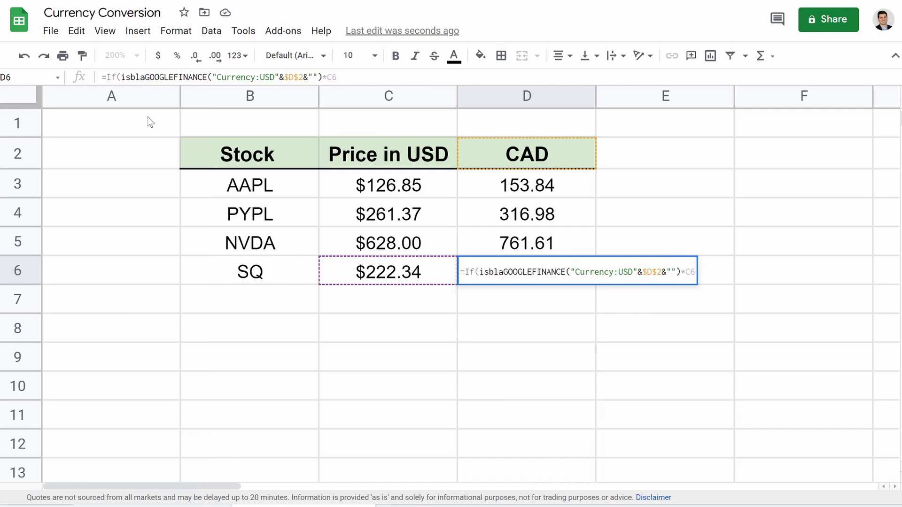
type("nk(")
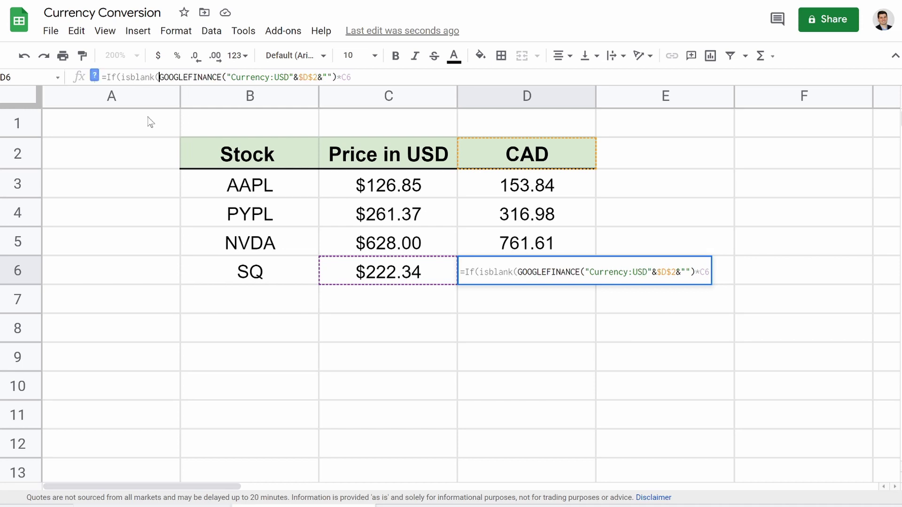
left_click(244, 278)
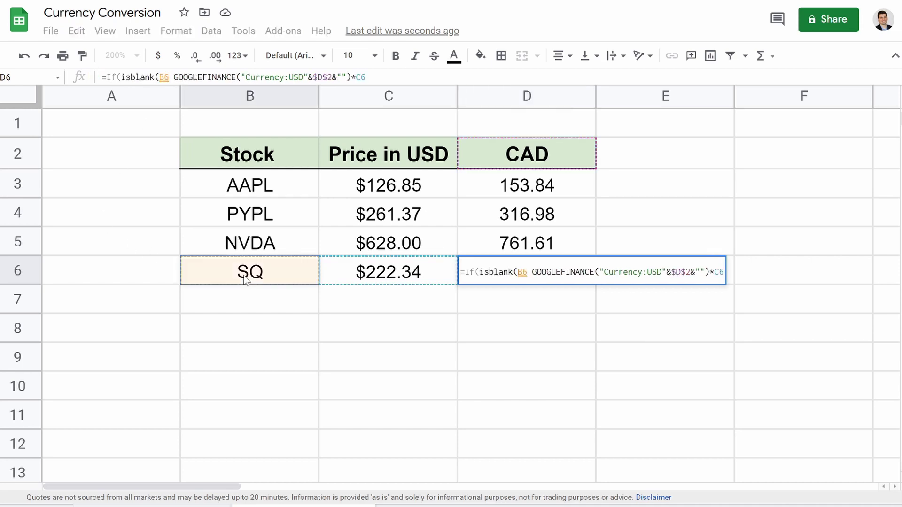
type("),\"\",")
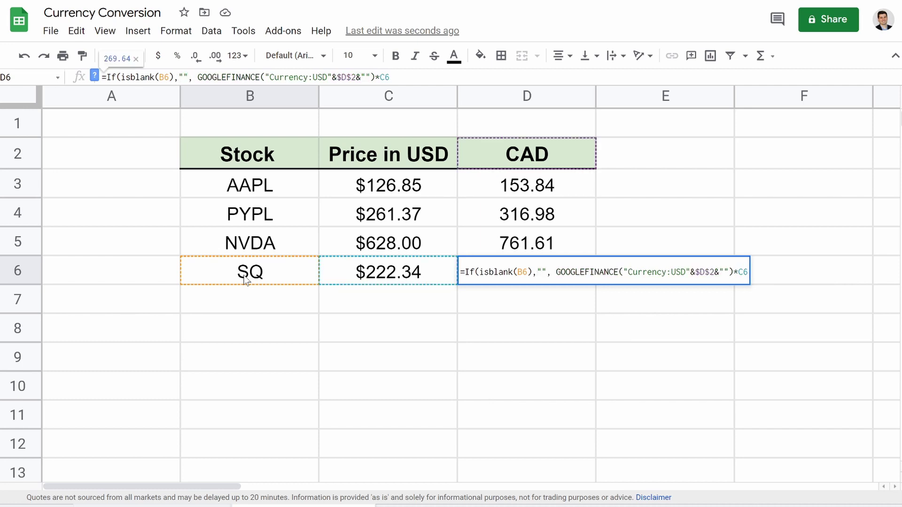
key("Return")
left_click(579, 278)
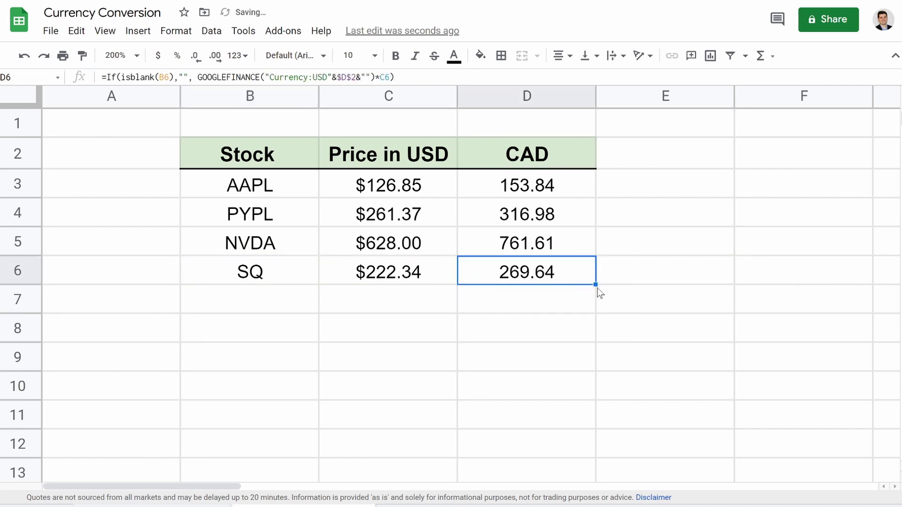
left_click_drag(596, 285, 604, 459)
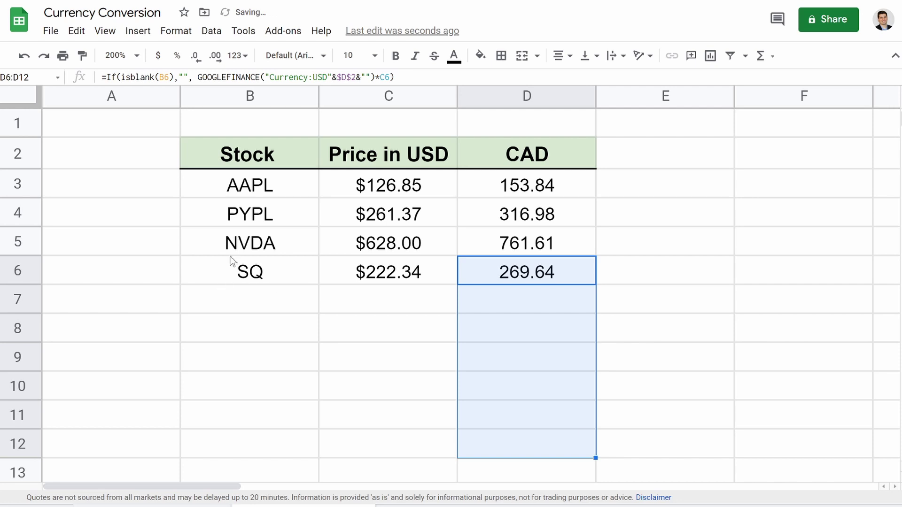
- Add the same ISBLANK(B6) blank check to the C6 price formula and fill it down to row 12
left_click(399, 280)
left_click(508, 283)
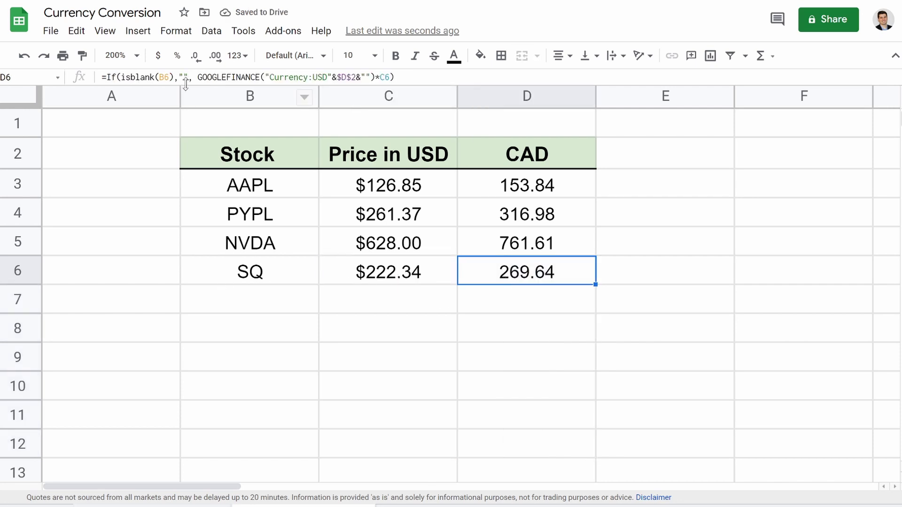
left_click_drag(192, 77, 107, 77)
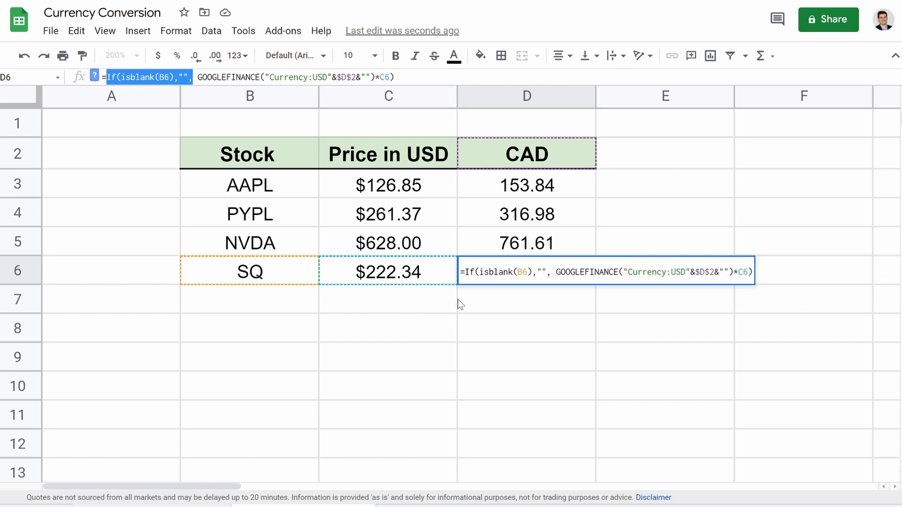
key("Return")
left_click(385, 270)
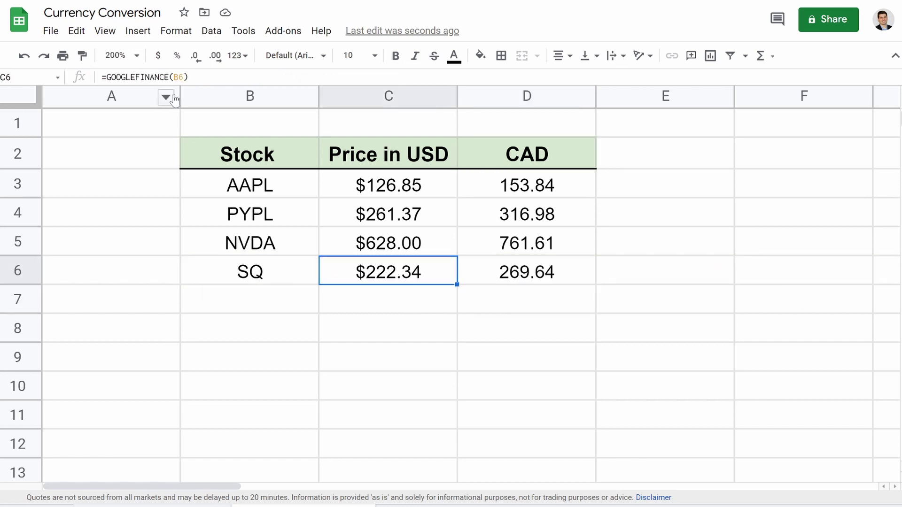
left_click(105, 77)
type("IF(ISBLANK(B6),\"\",")
key("Return")
left_click(419, 274)
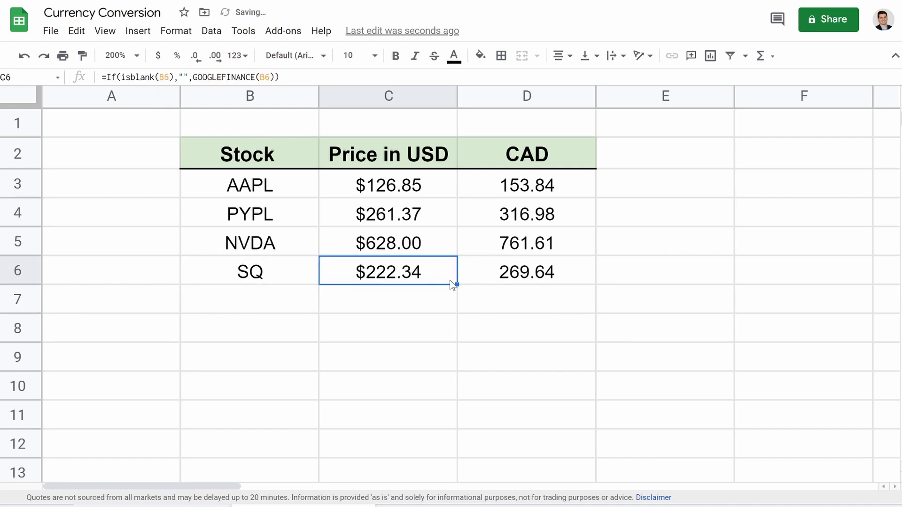
left_click_drag(457, 284, 457, 444)
left_click(378, 346)
- Inspect the filled-down price and CAD formulas in rows 7 to 9
left_click(391, 311)
left_click(399, 339)
left_click(400, 365)
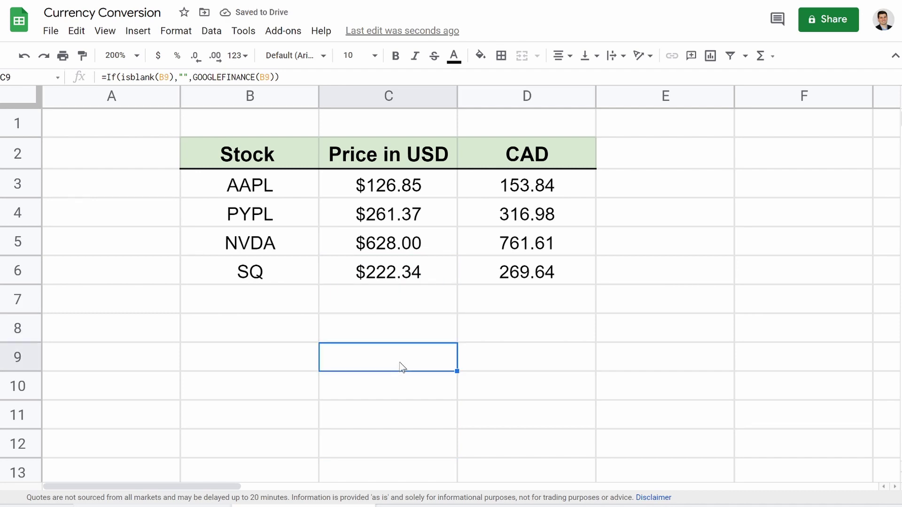
left_click(353, 328)
left_click(358, 302)
left_click(488, 310)
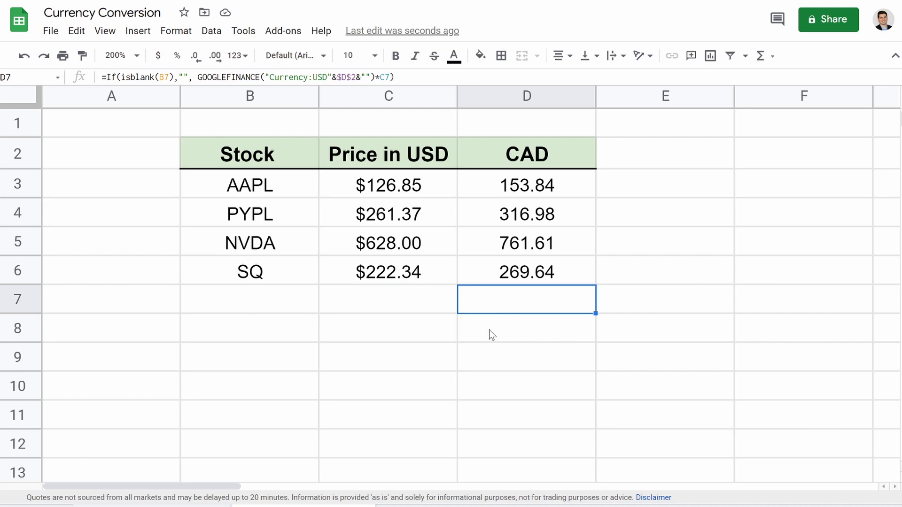
left_click(490, 336)
left_click(492, 364)
- Enter ticker MSFT in B7, pulling $251.49 and 304.99 CAD automatically
left_click(251, 300)
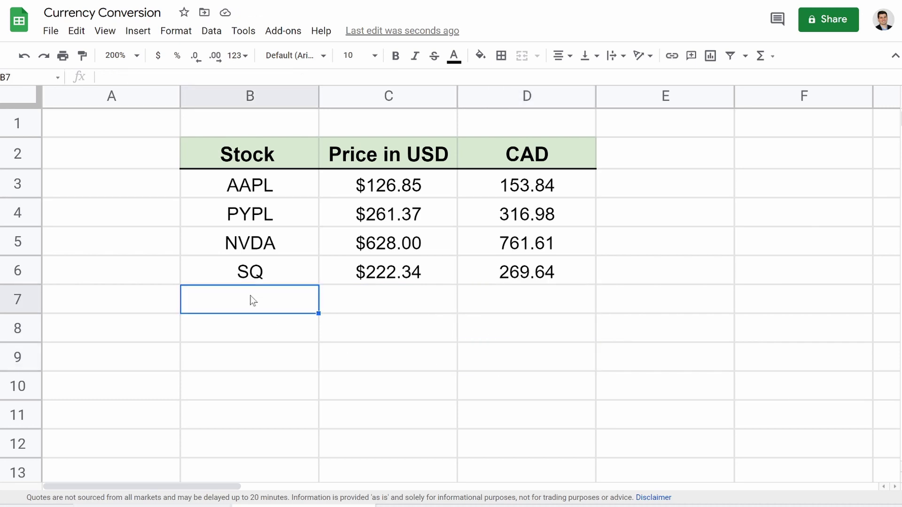
type("MSFT")
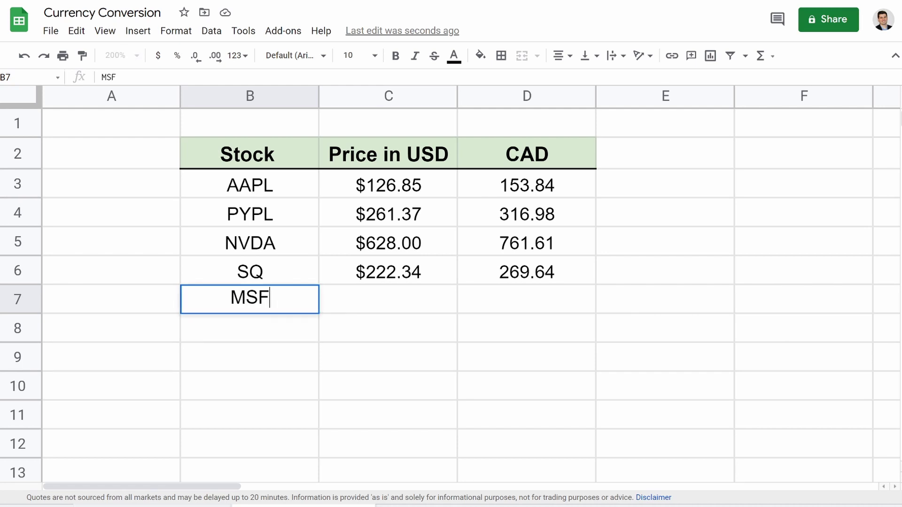
key("Return")
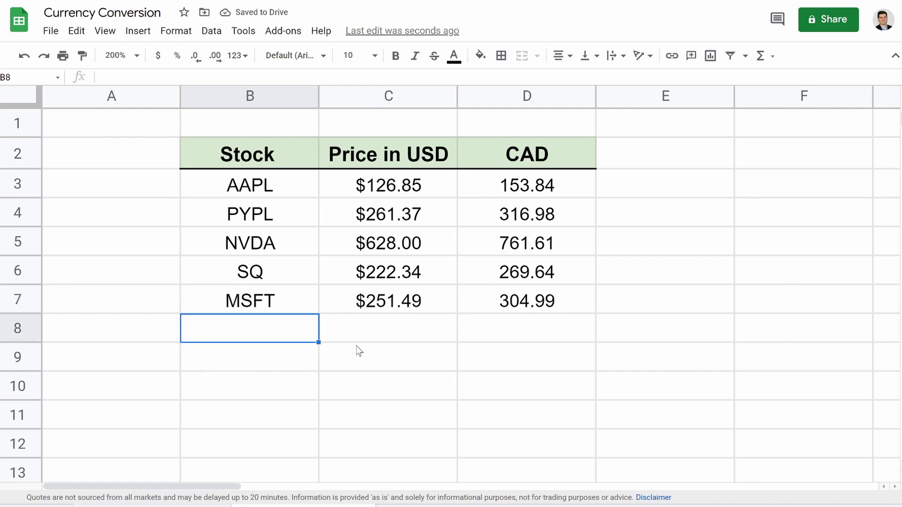
left_click(475, 328)
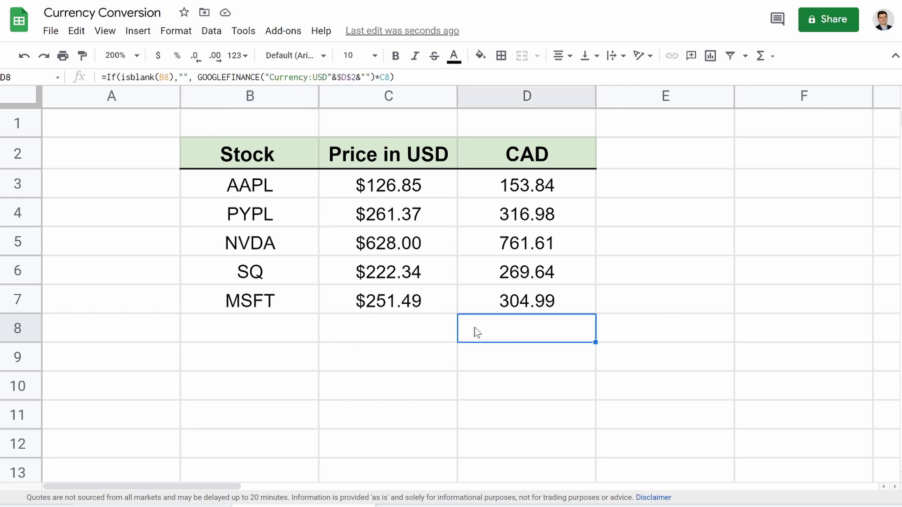
left_click(538, 303)
key("Down")
- Enter ticker GOOGL in B8, pulling $2,380.31 and 2886.72 CAD automatically
left_click(249, 330)
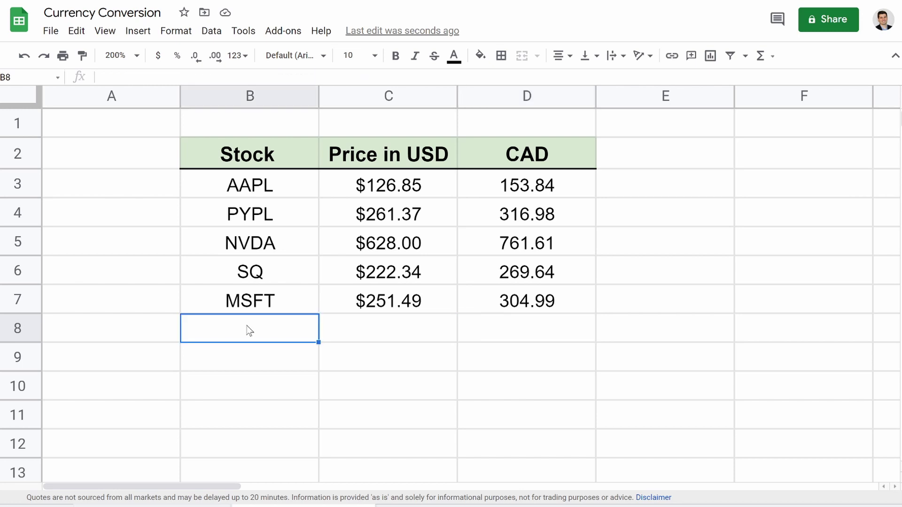
type("GOOGL")
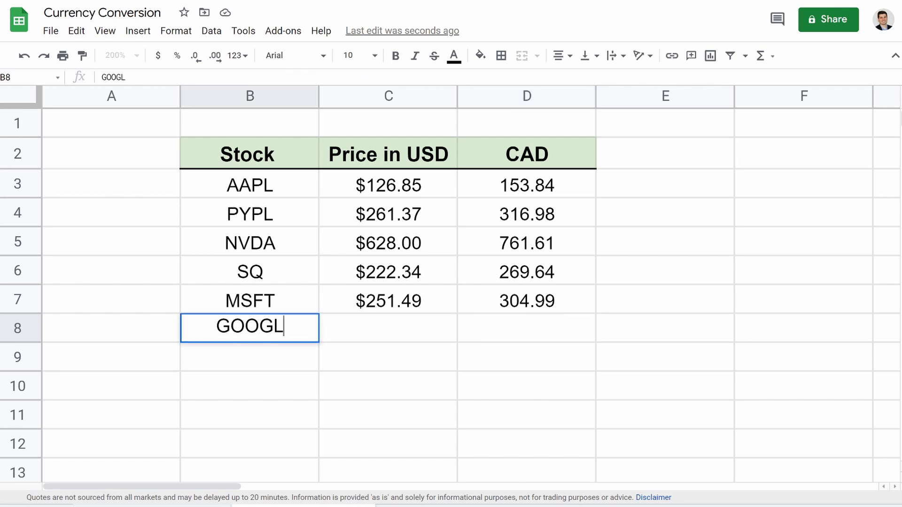
key("Return")
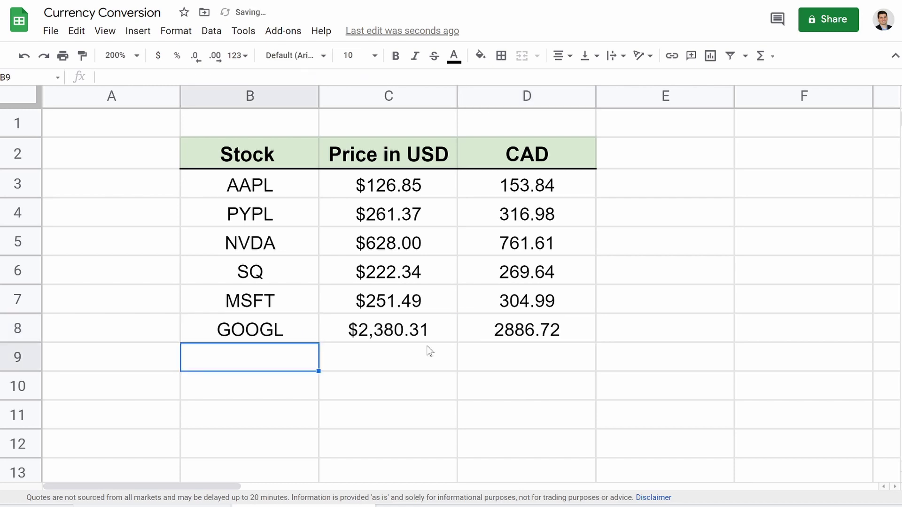